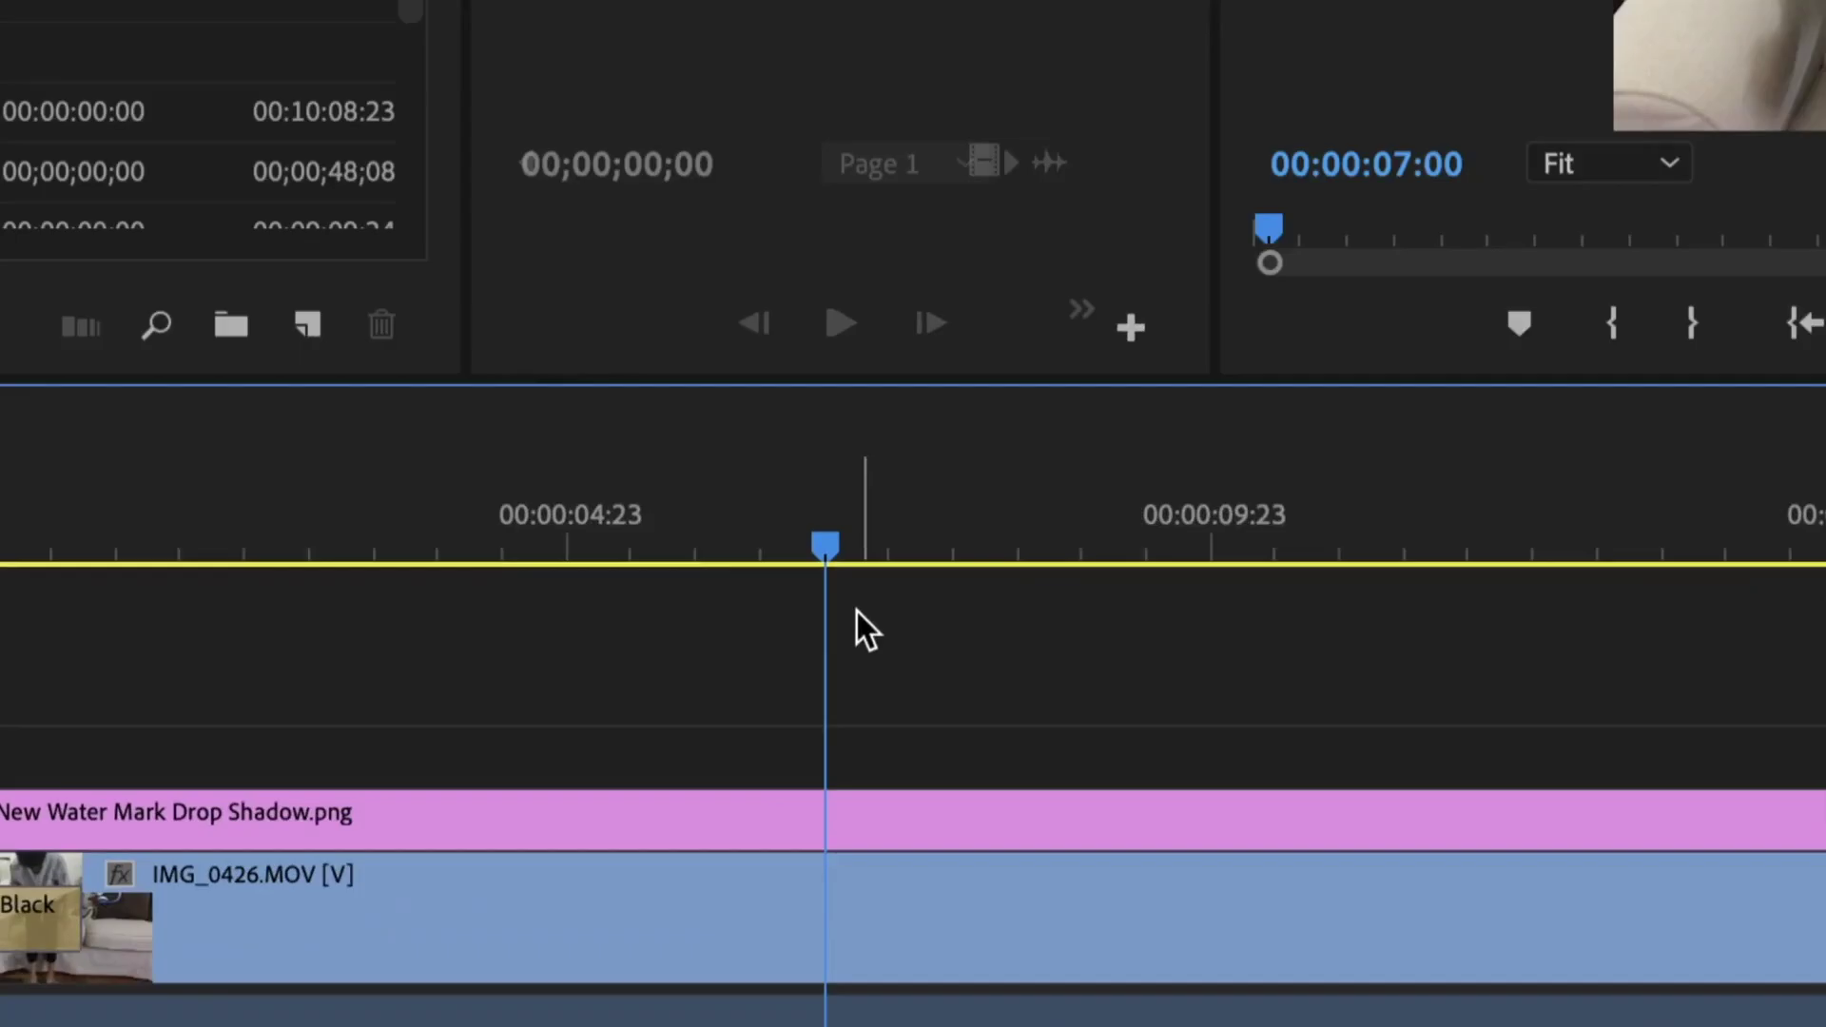
# Play the Main Sequence from 00:00:07:00 and watch the timeline page along with playback
pyautogui.press('space')
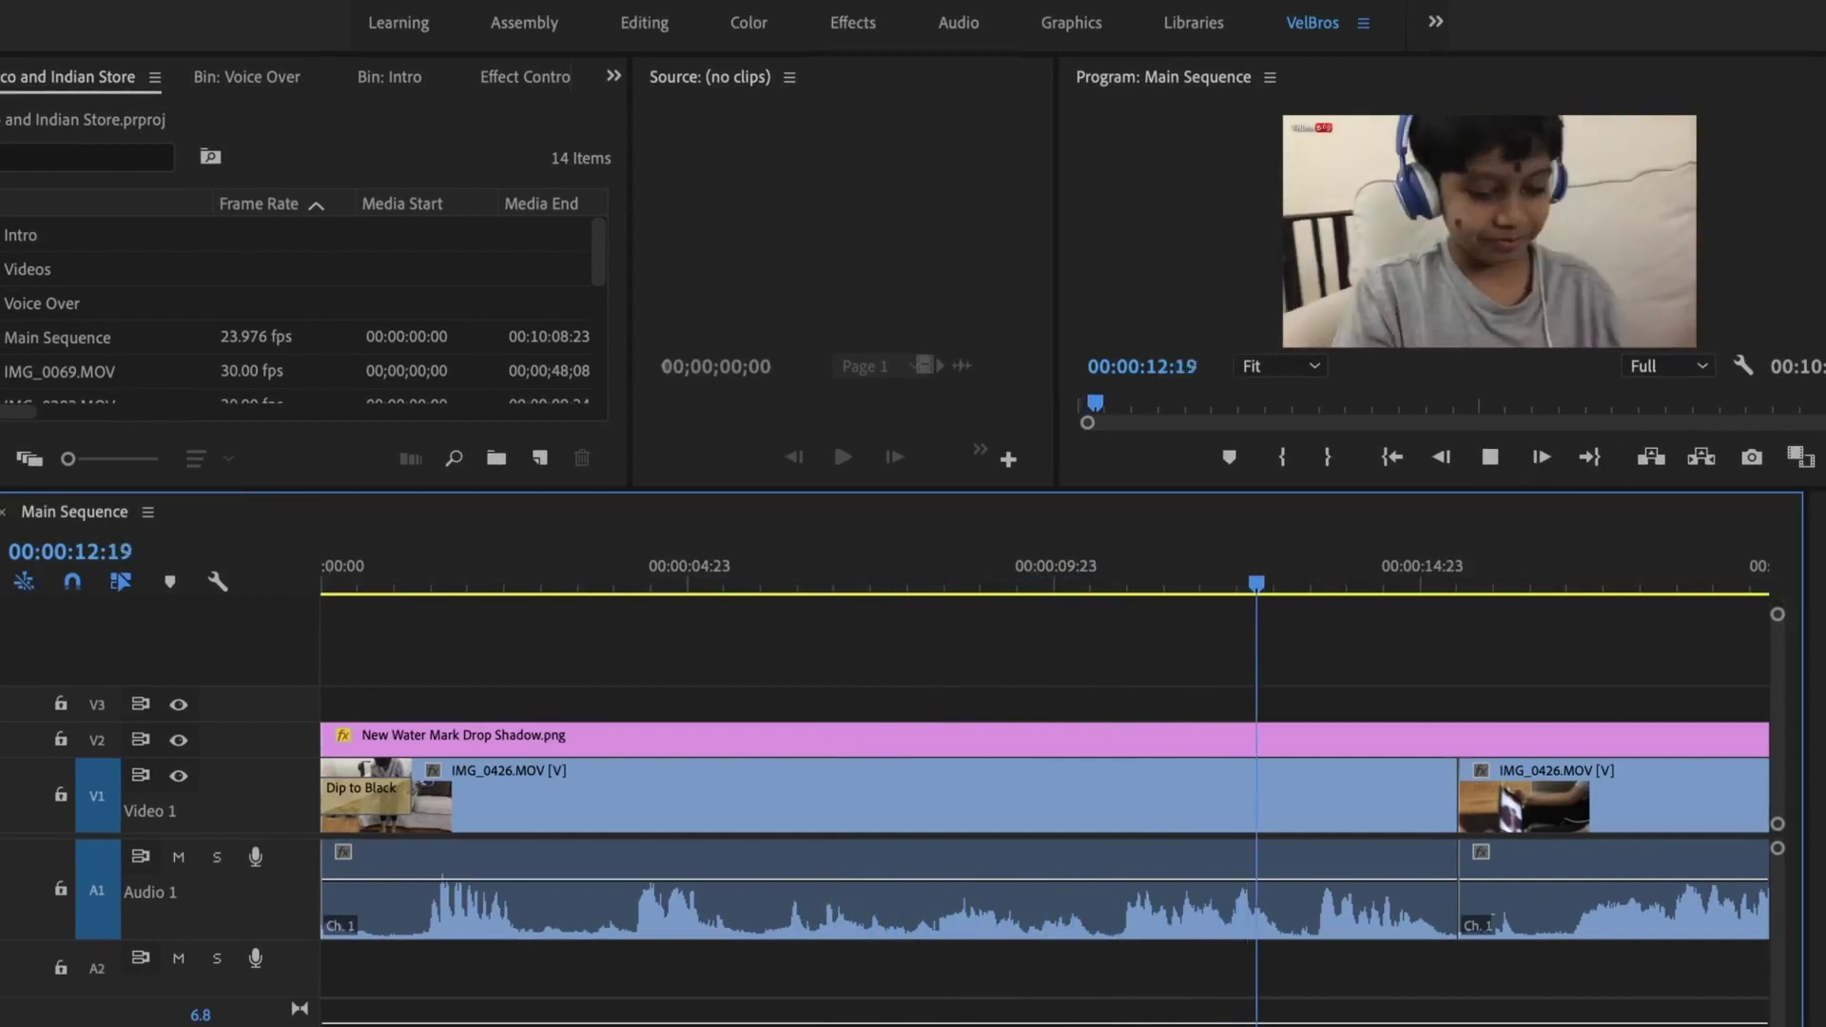
pyautogui.press('=')
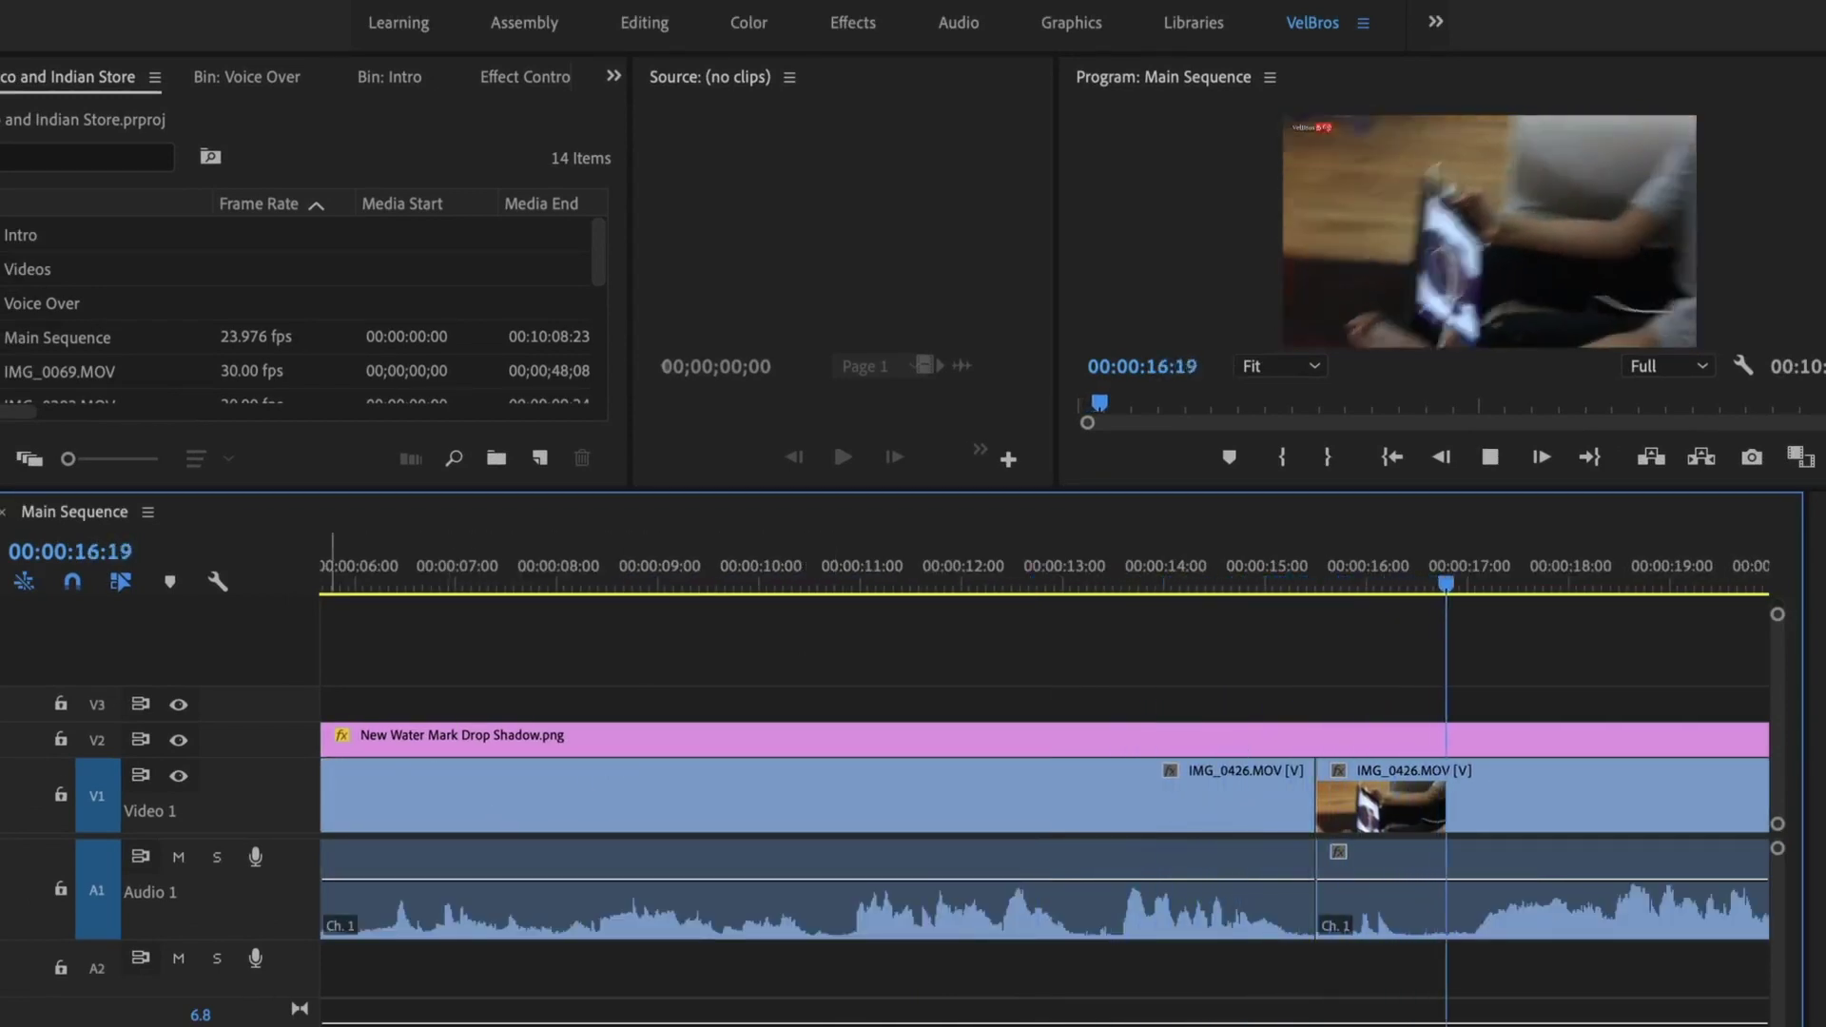
pyautogui.press('=')
pyautogui.press('=')
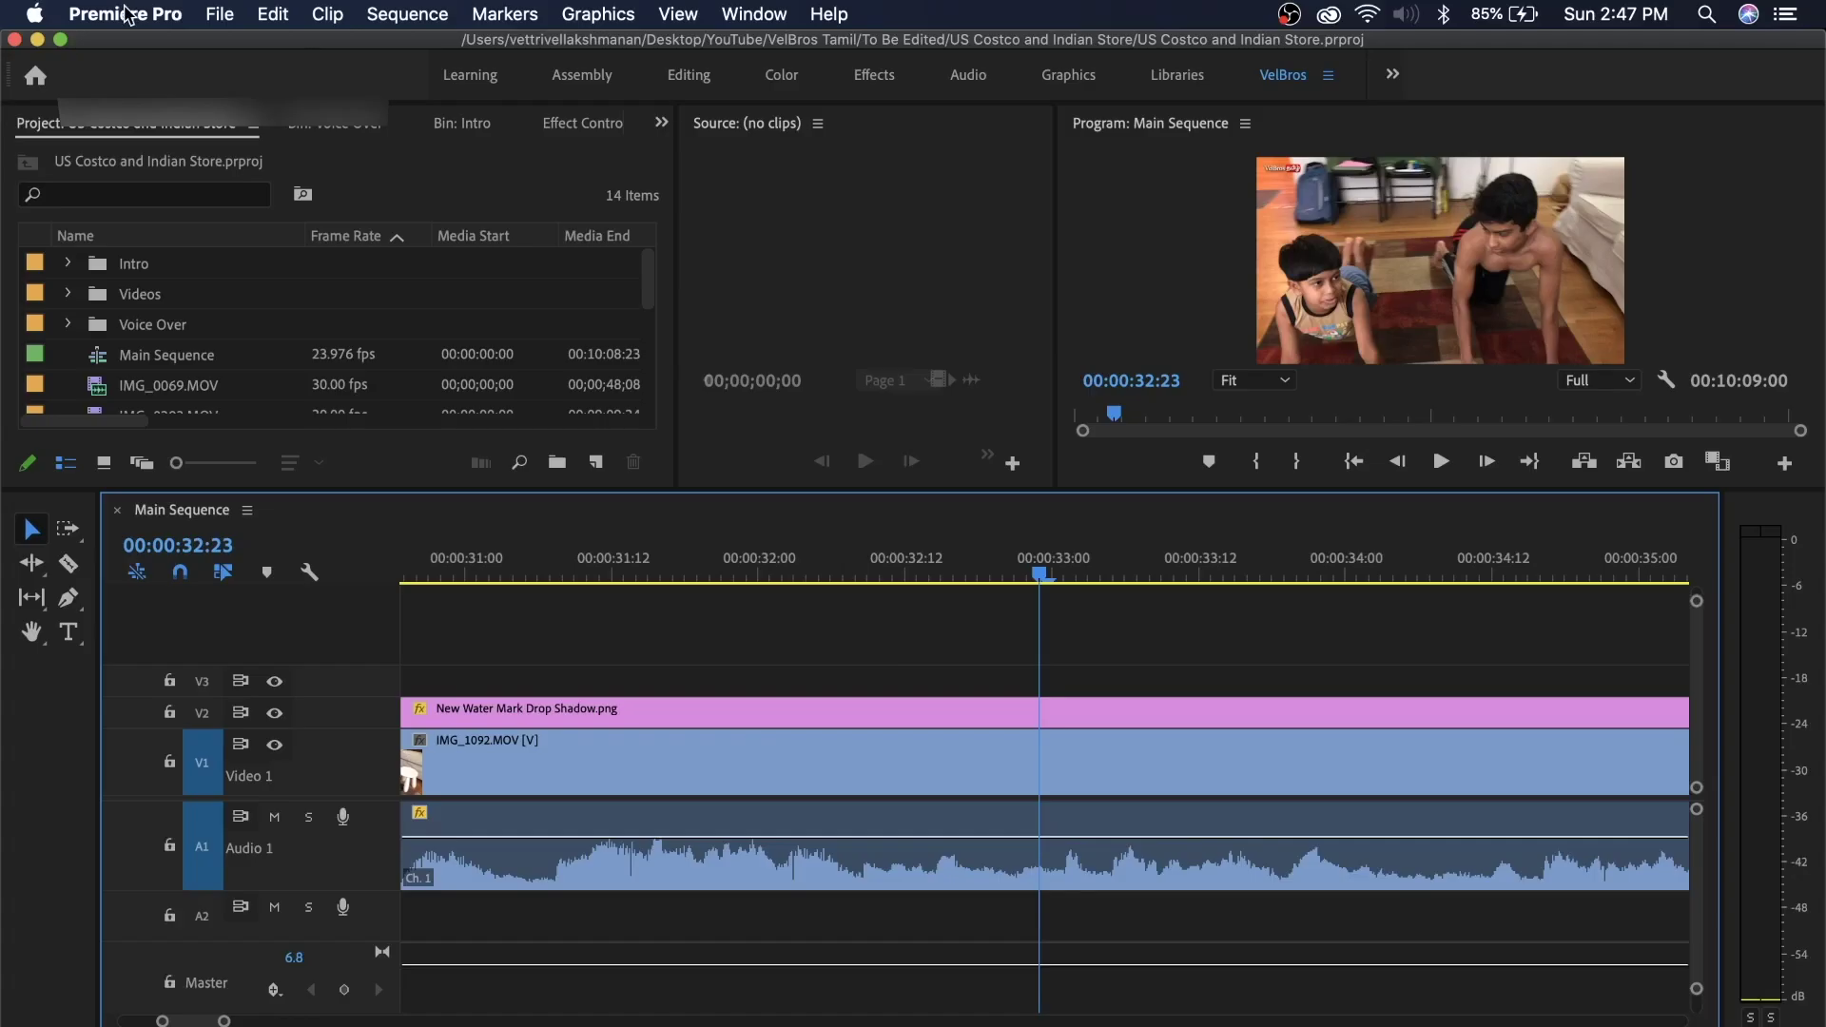
# Open the Premiere Pro application menu in the macOS menu bar
pyautogui.click(127, 15)
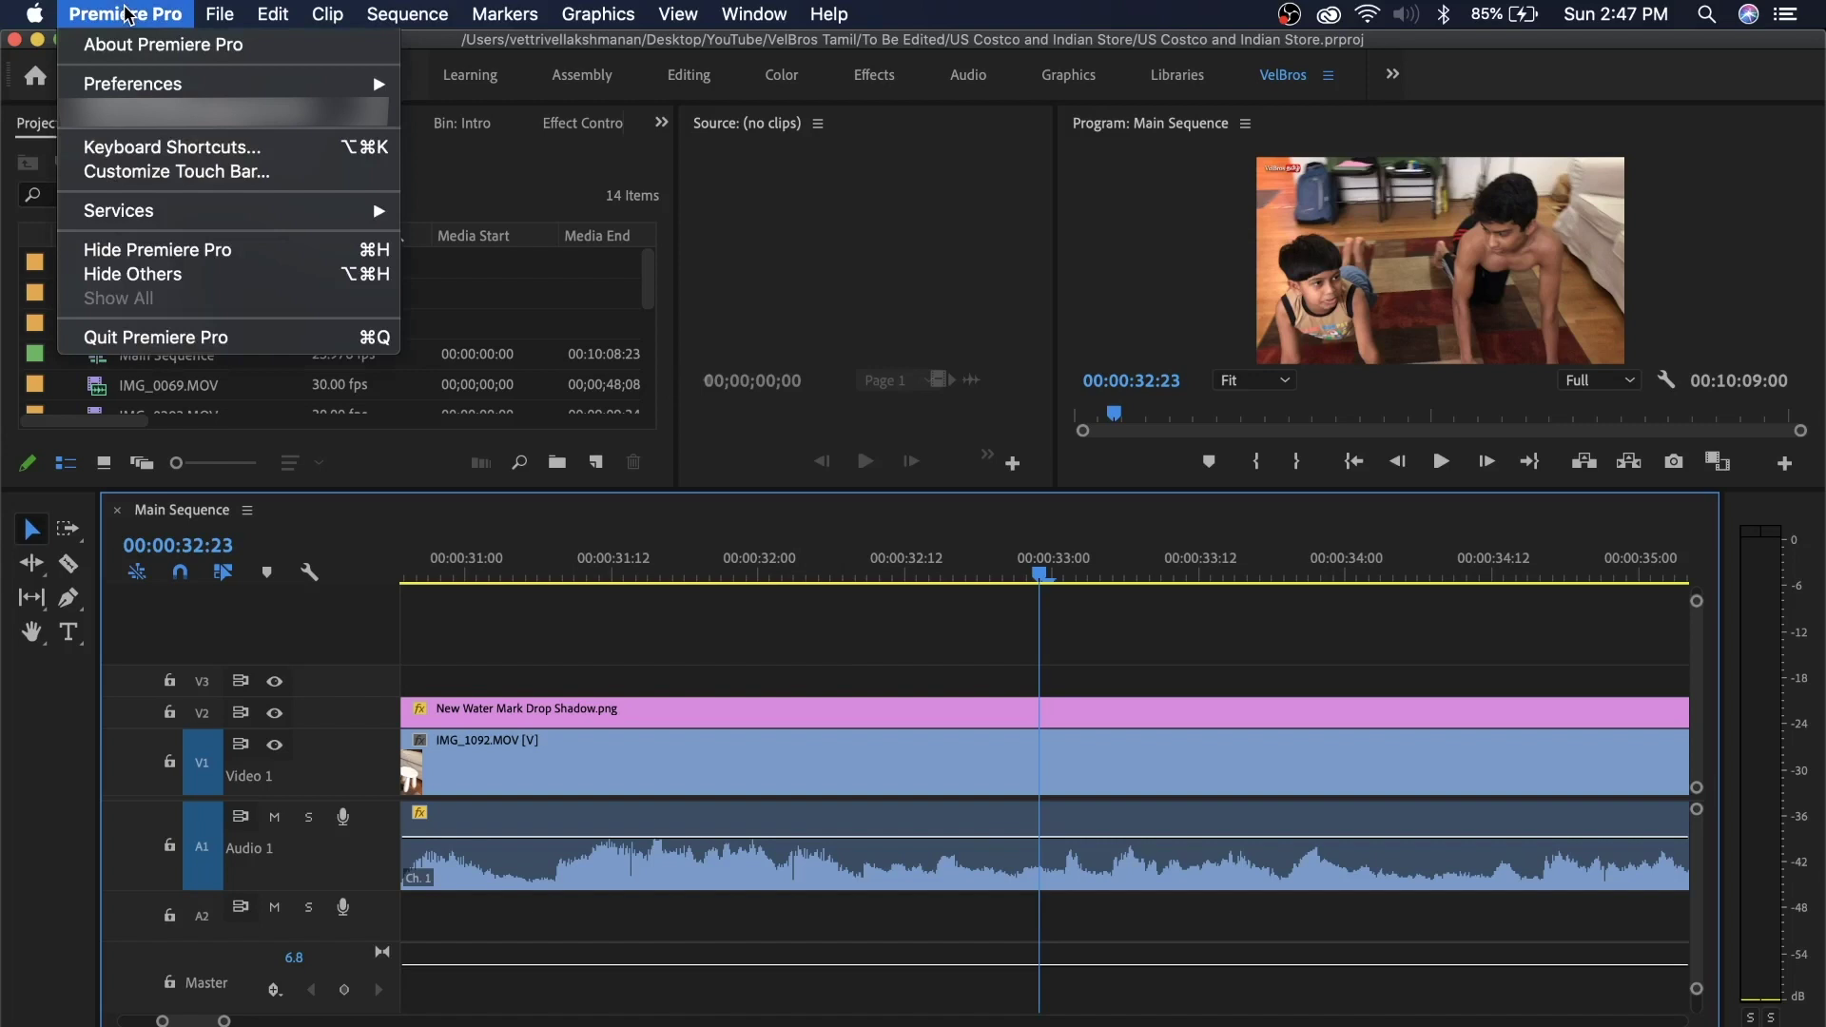
# Set Timeline Playback Auto-Scrolling to Smooth Scroll in Timeline preferences, then replay the sequence to test
pyautogui.moveTo(163, 86)
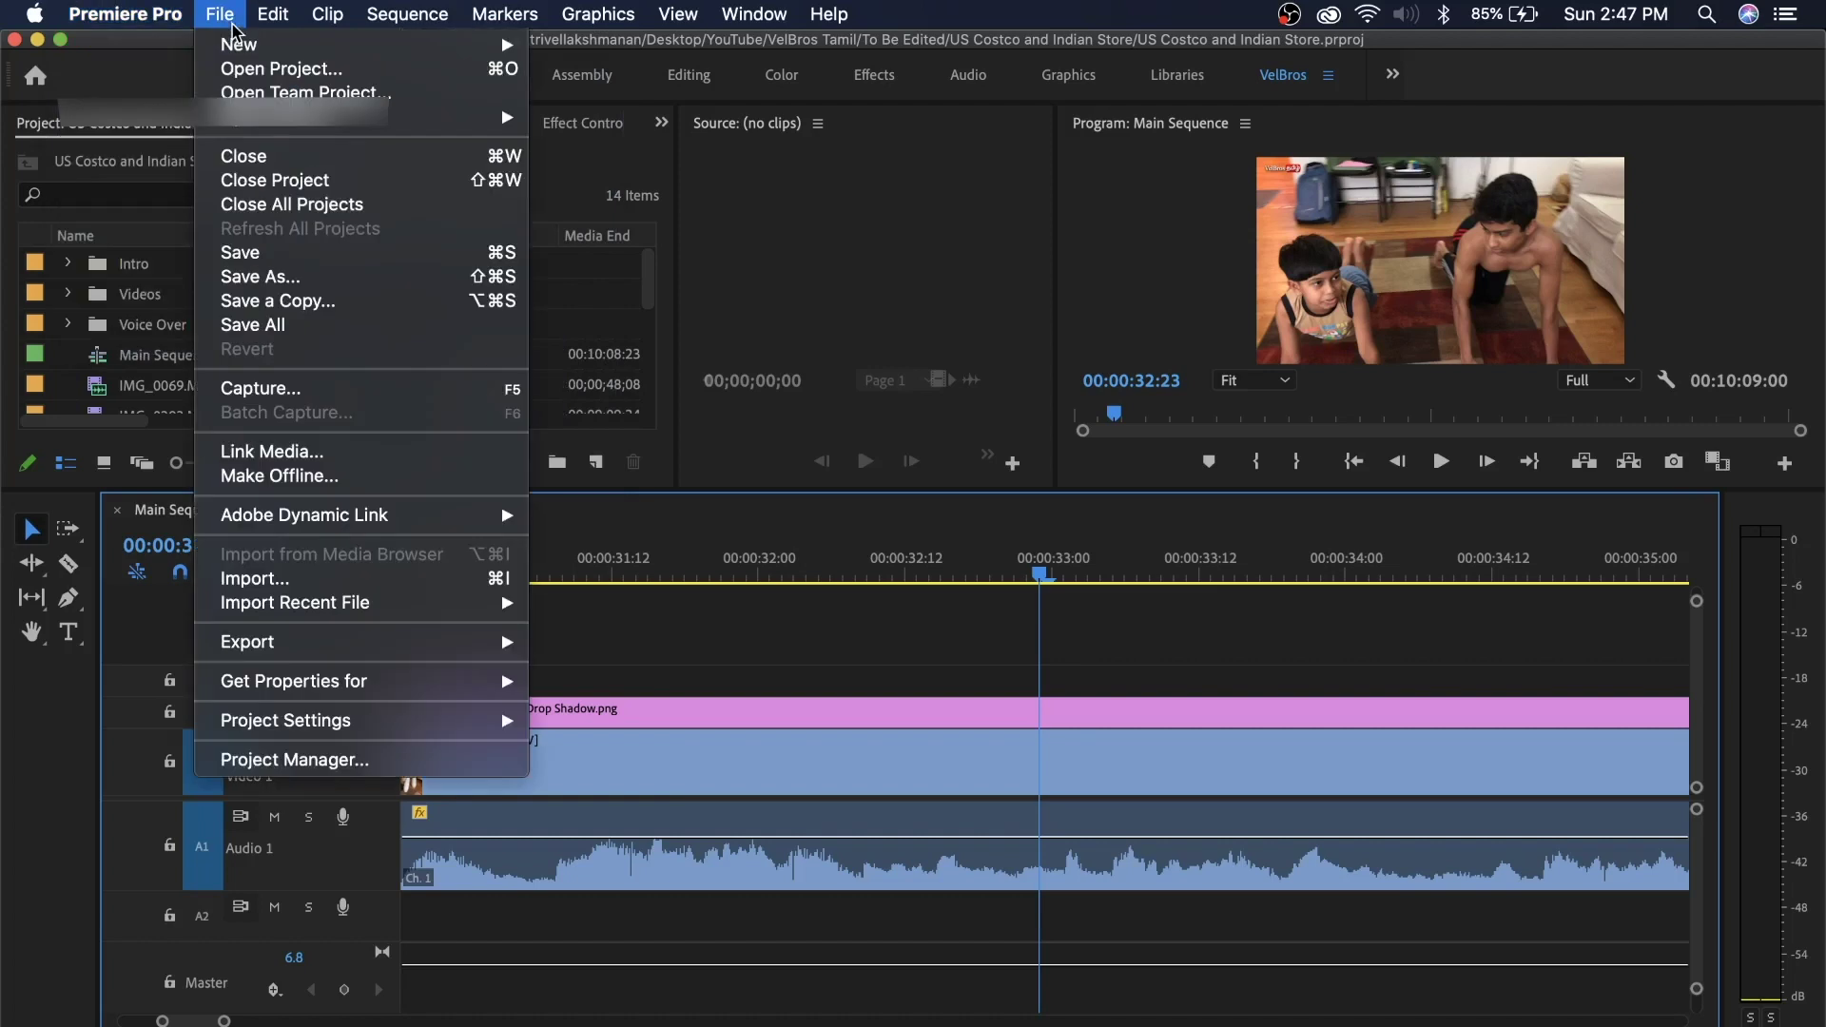
pyautogui.moveTo(270, 16)
pyautogui.moveTo(104, 8)
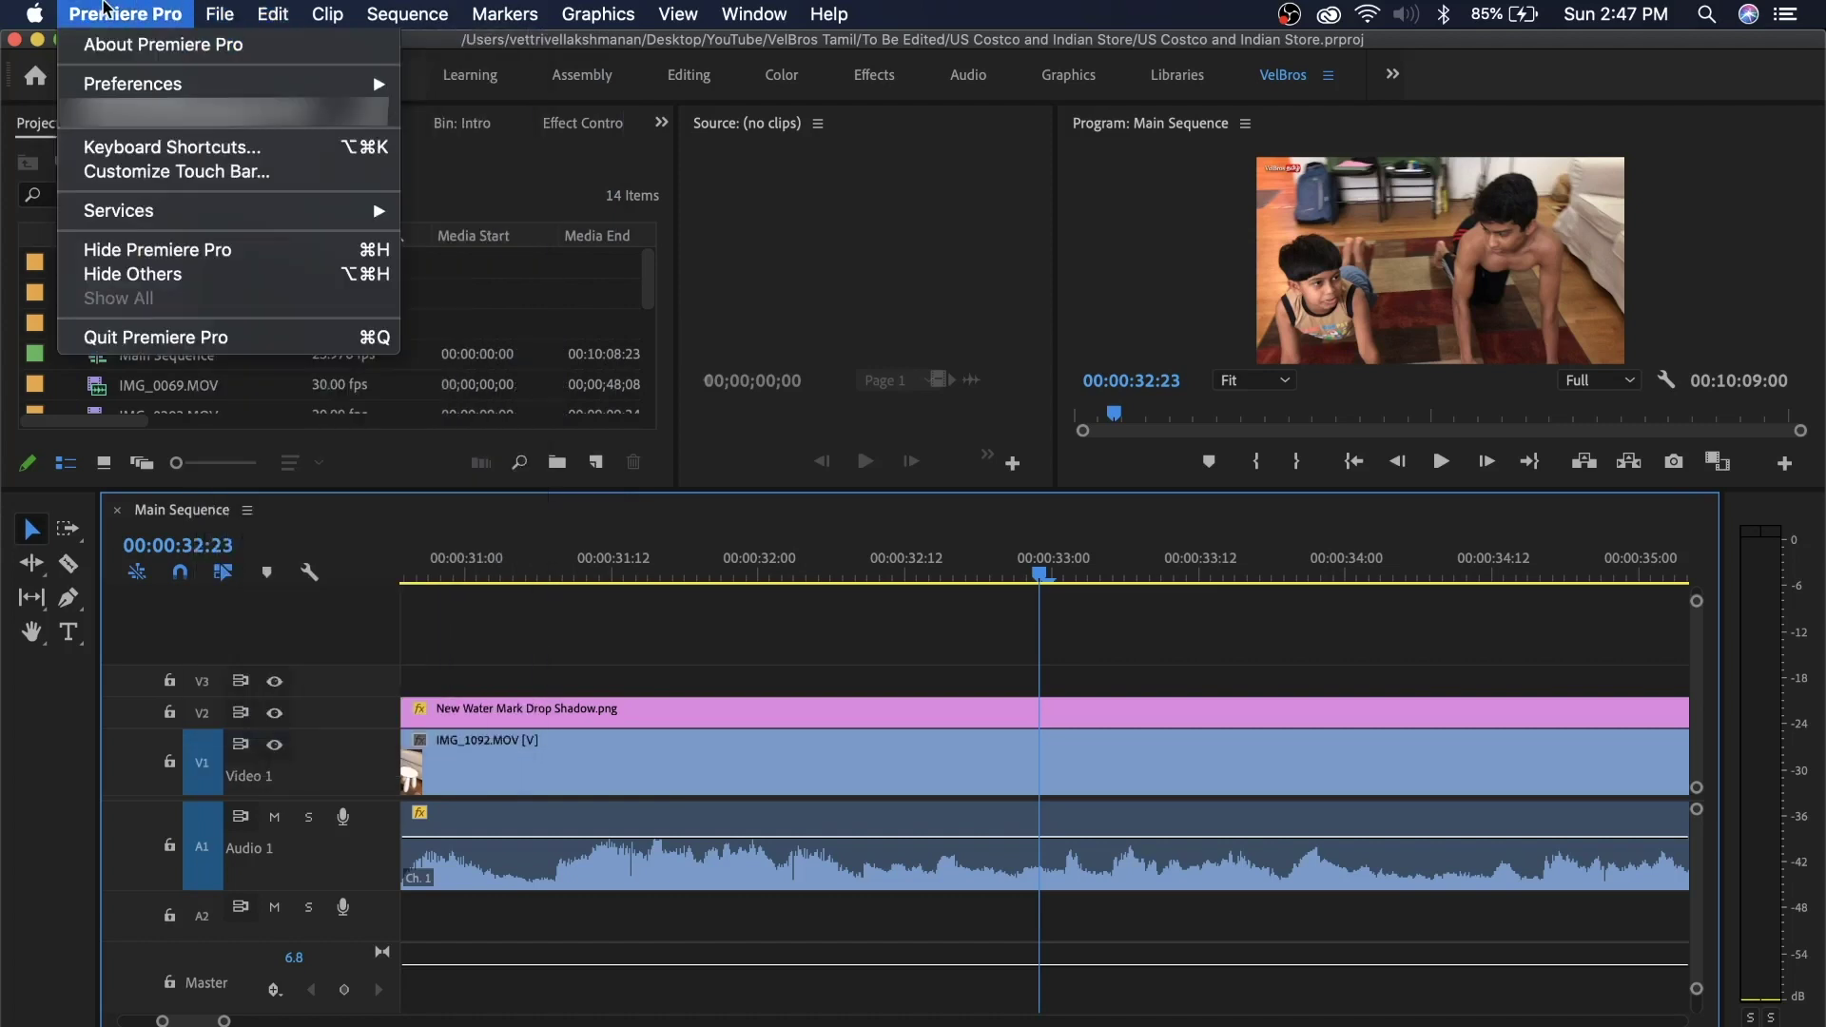
pyautogui.moveTo(222, 87)
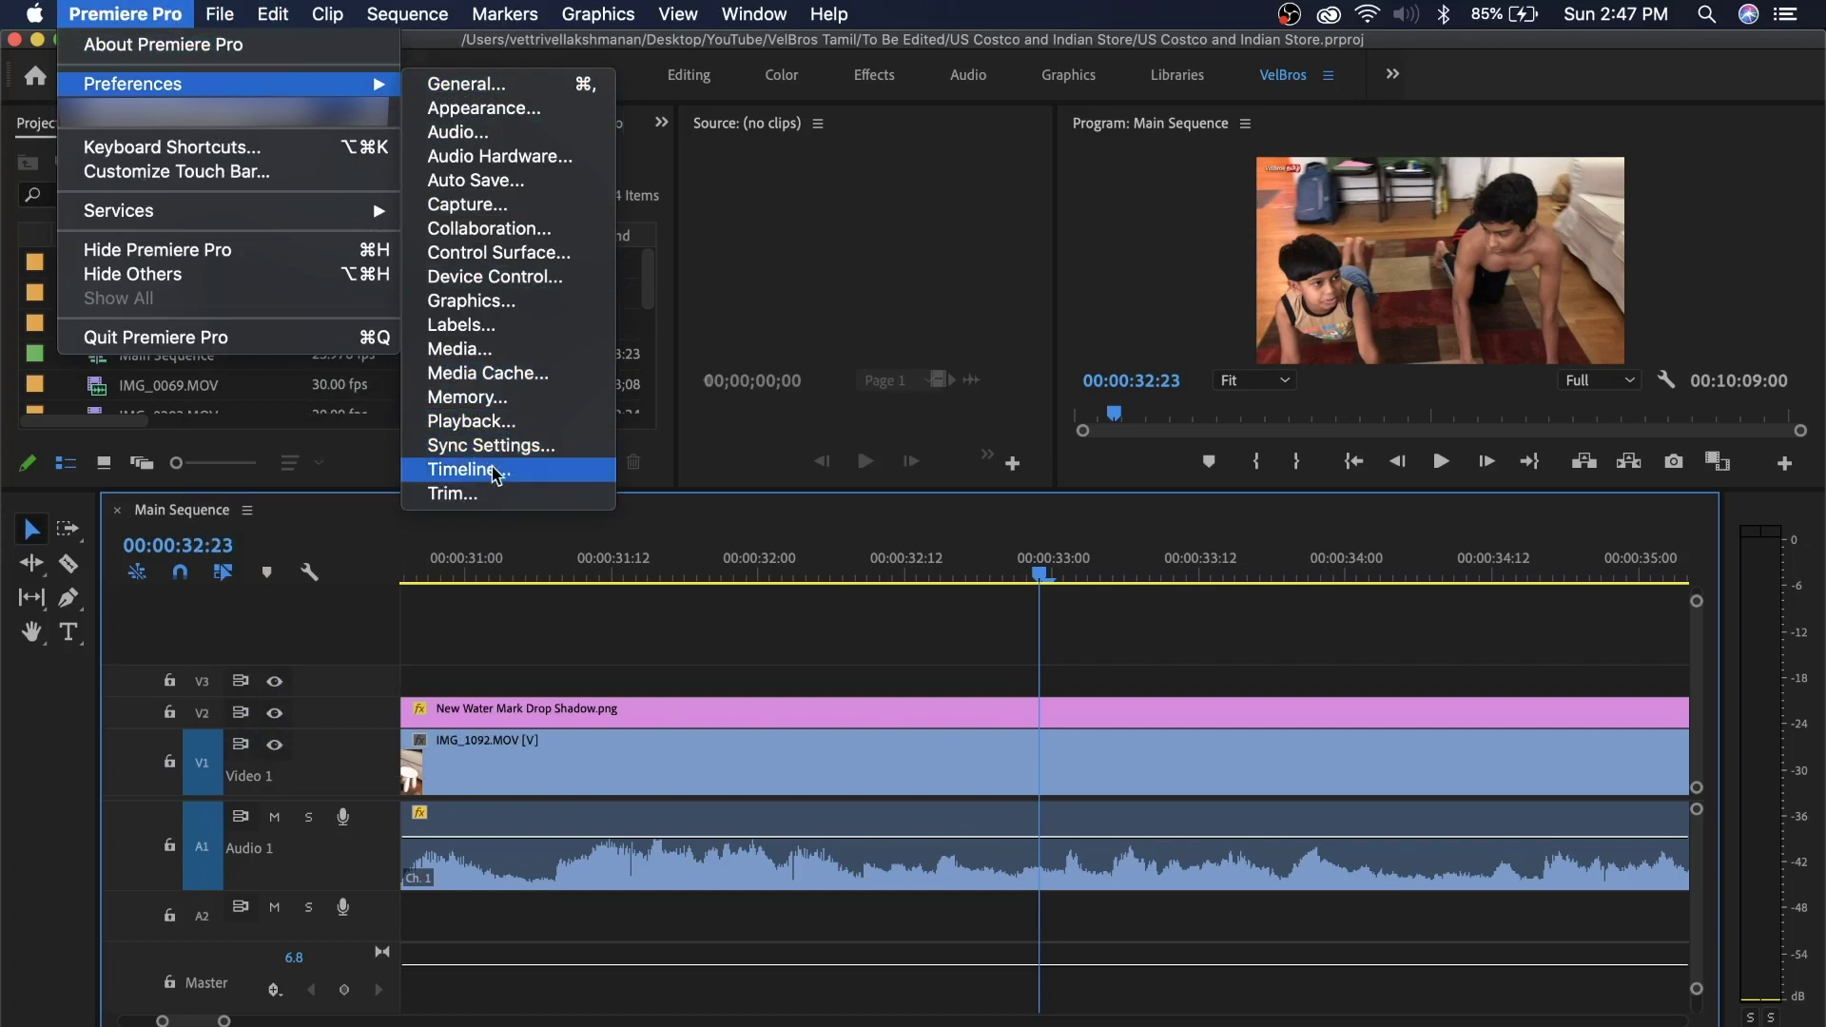
pyautogui.click(468, 469)
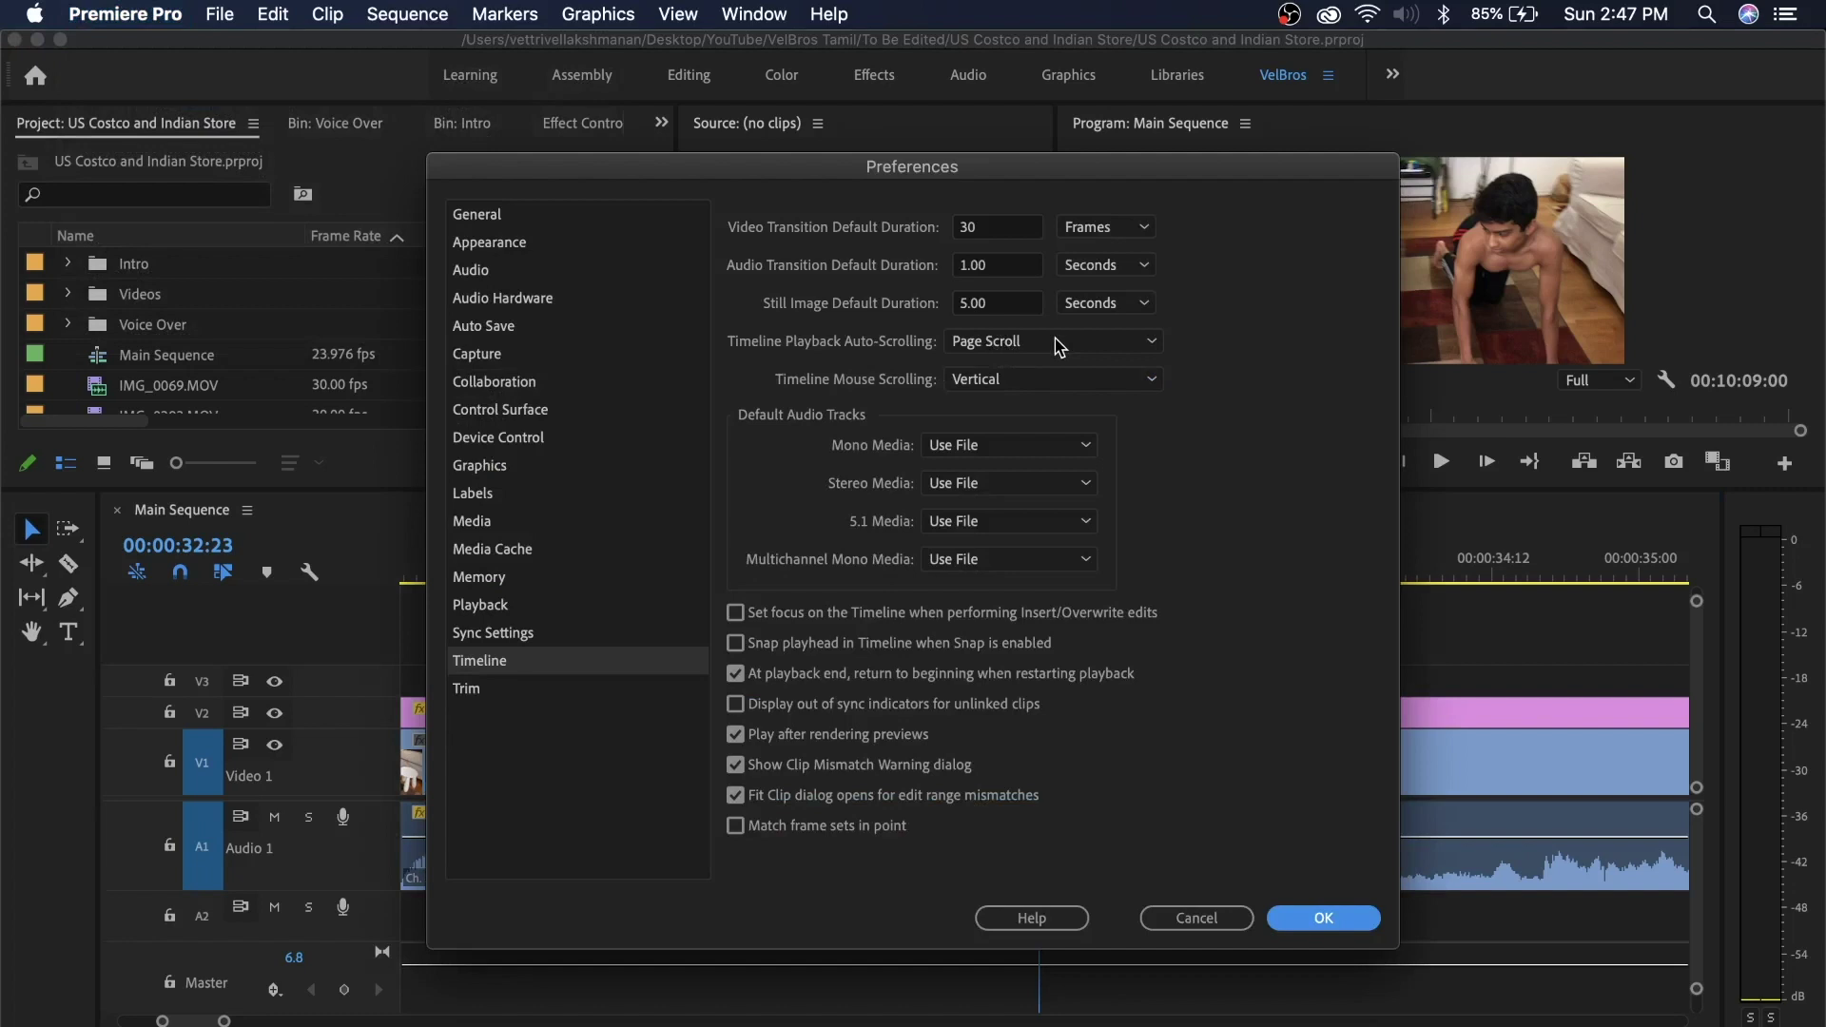
pyautogui.click(1059, 342)
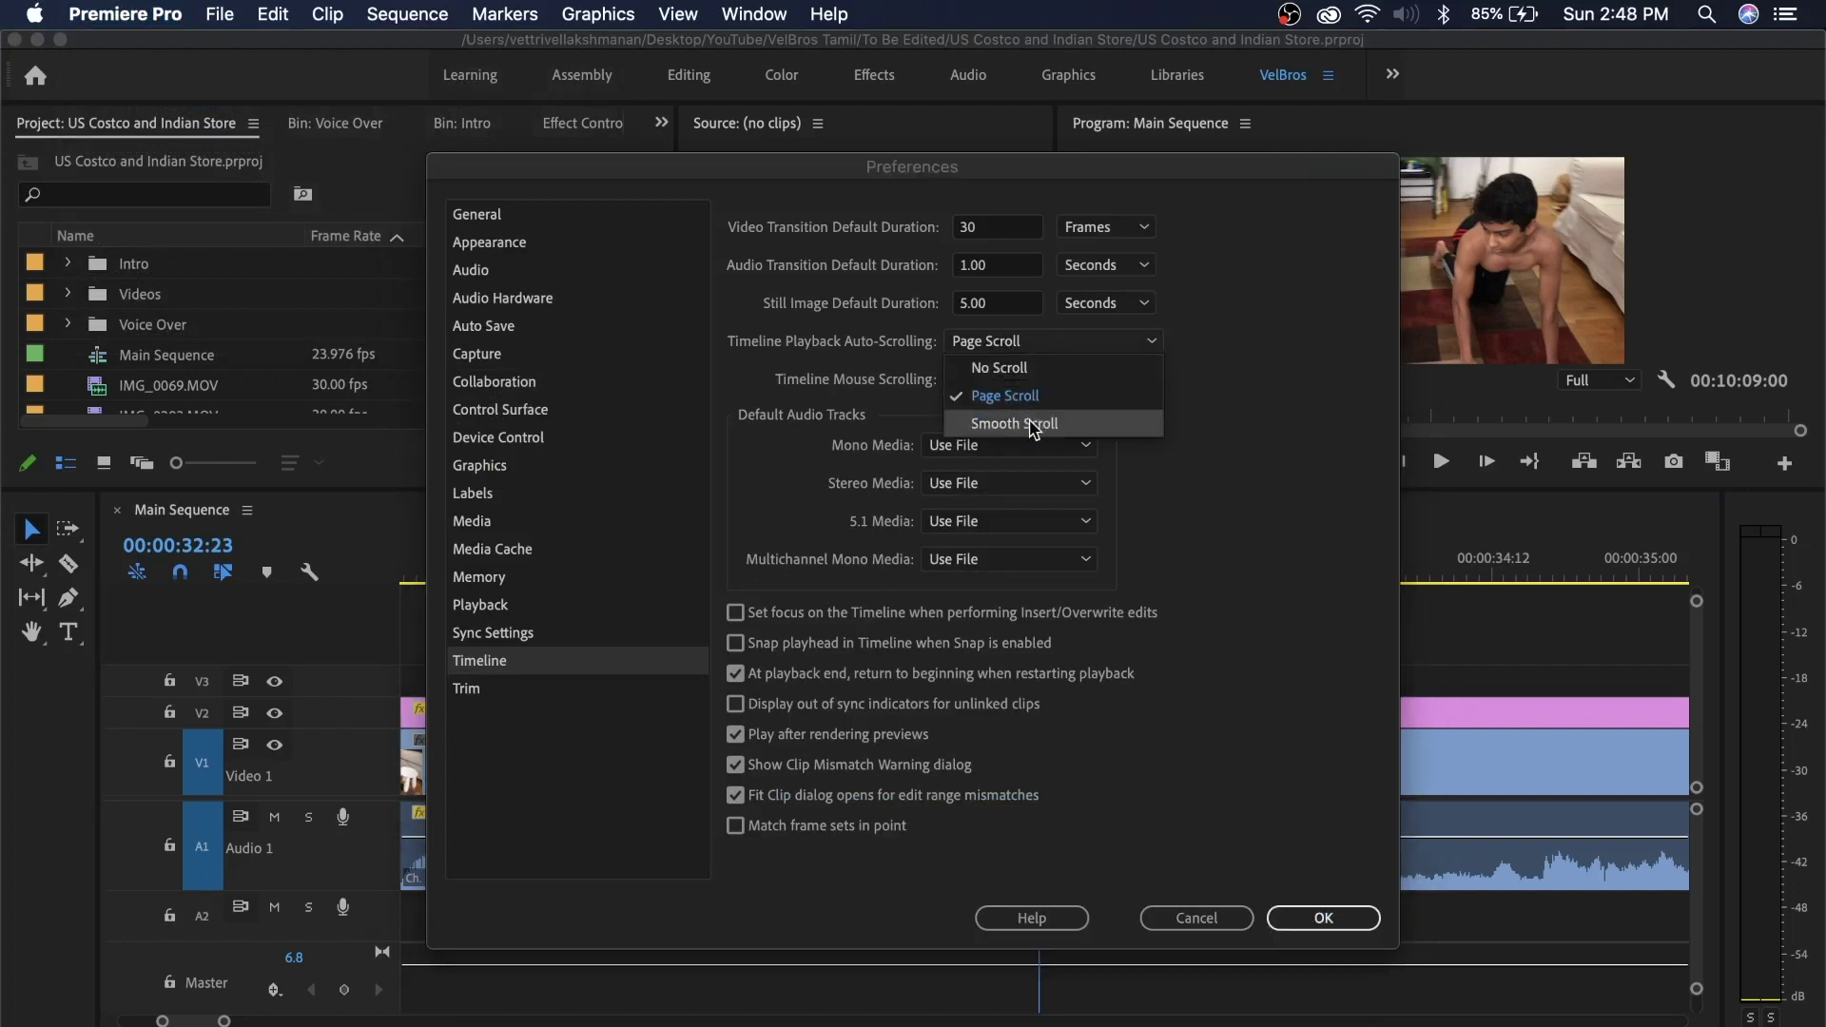
pyautogui.click(1037, 426)
pyautogui.click(1322, 918)
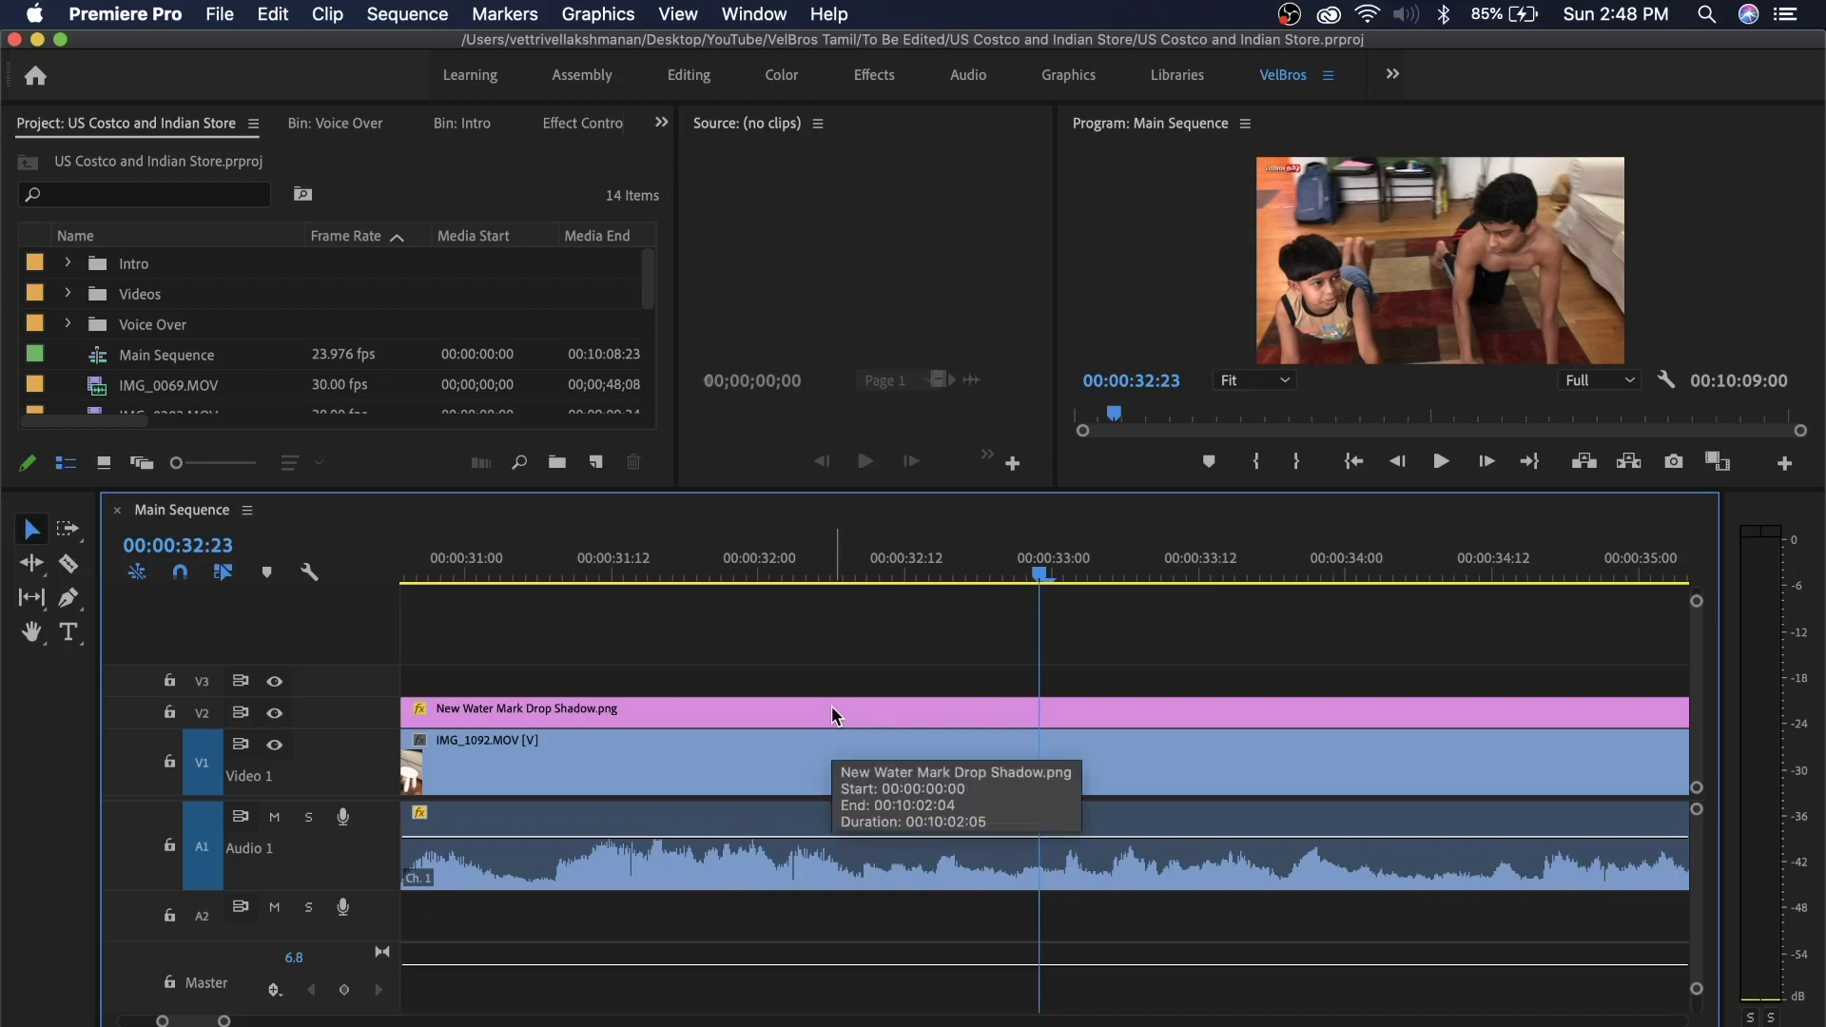
pyautogui.press('space')
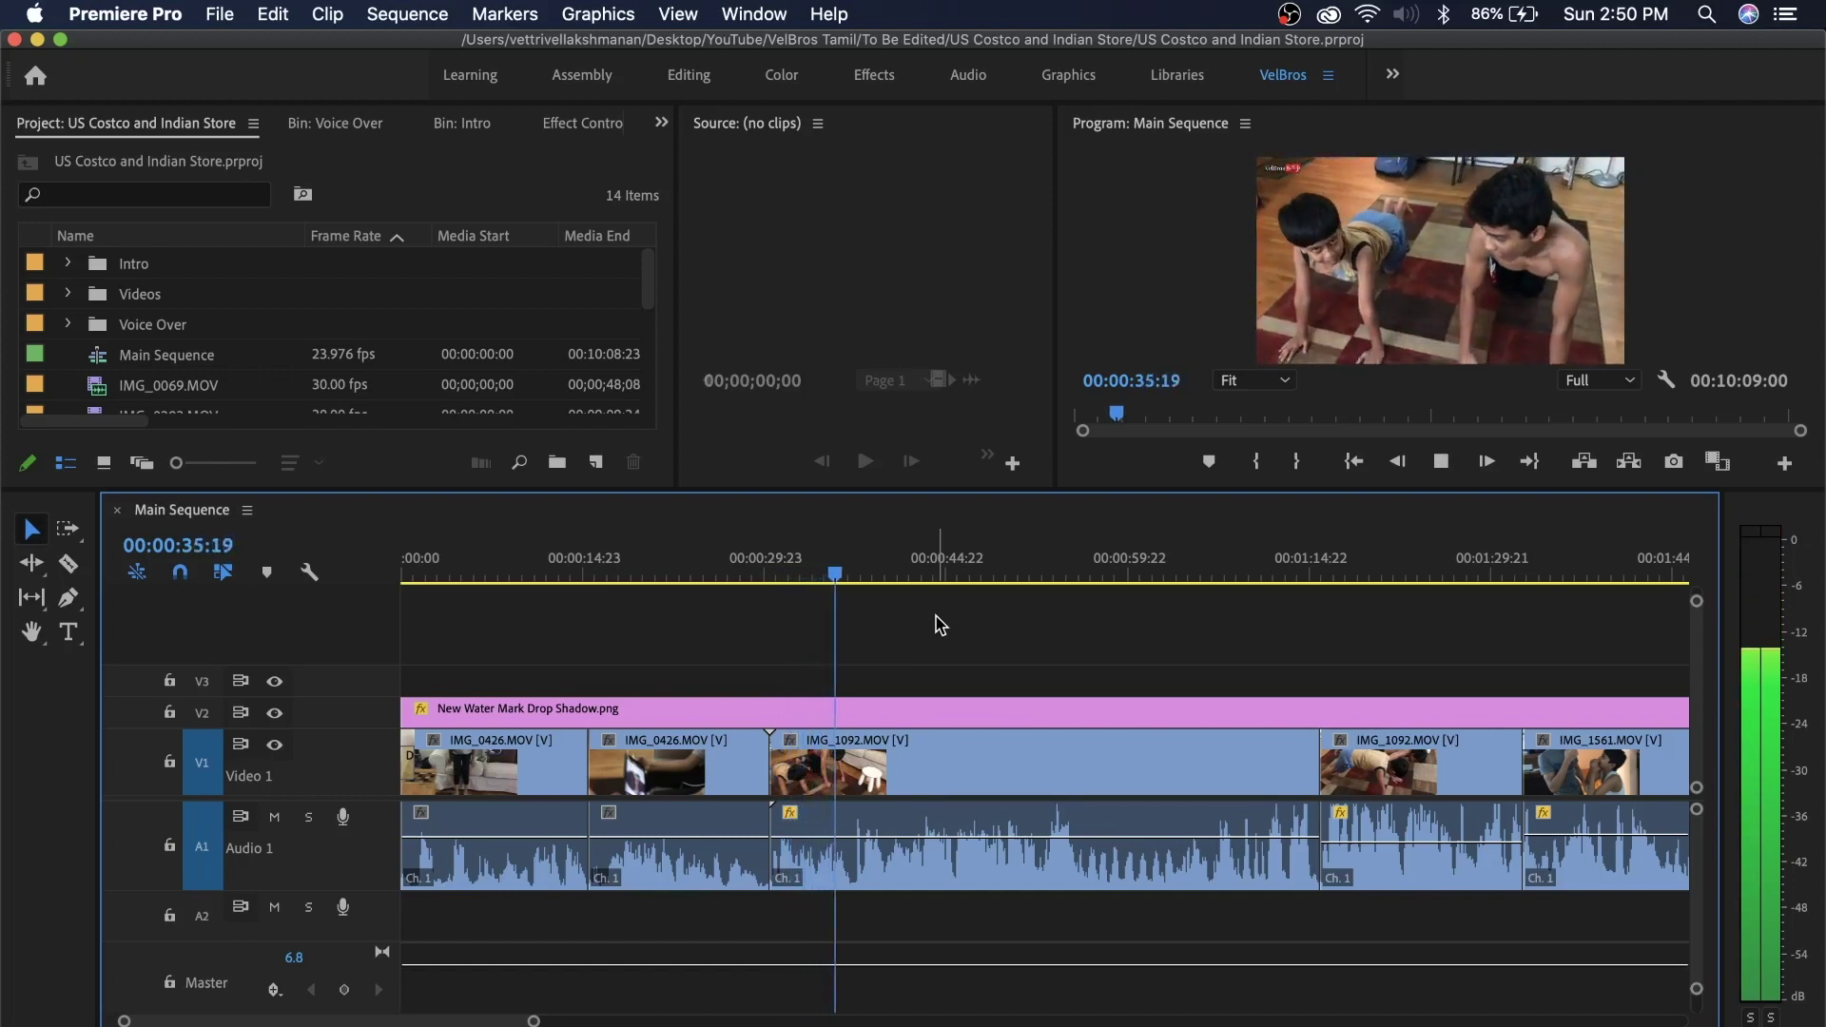
# Stop playback, fast-forward with L, pause with K, and scrub back to 00:05:17:08
pyautogui.press('space')
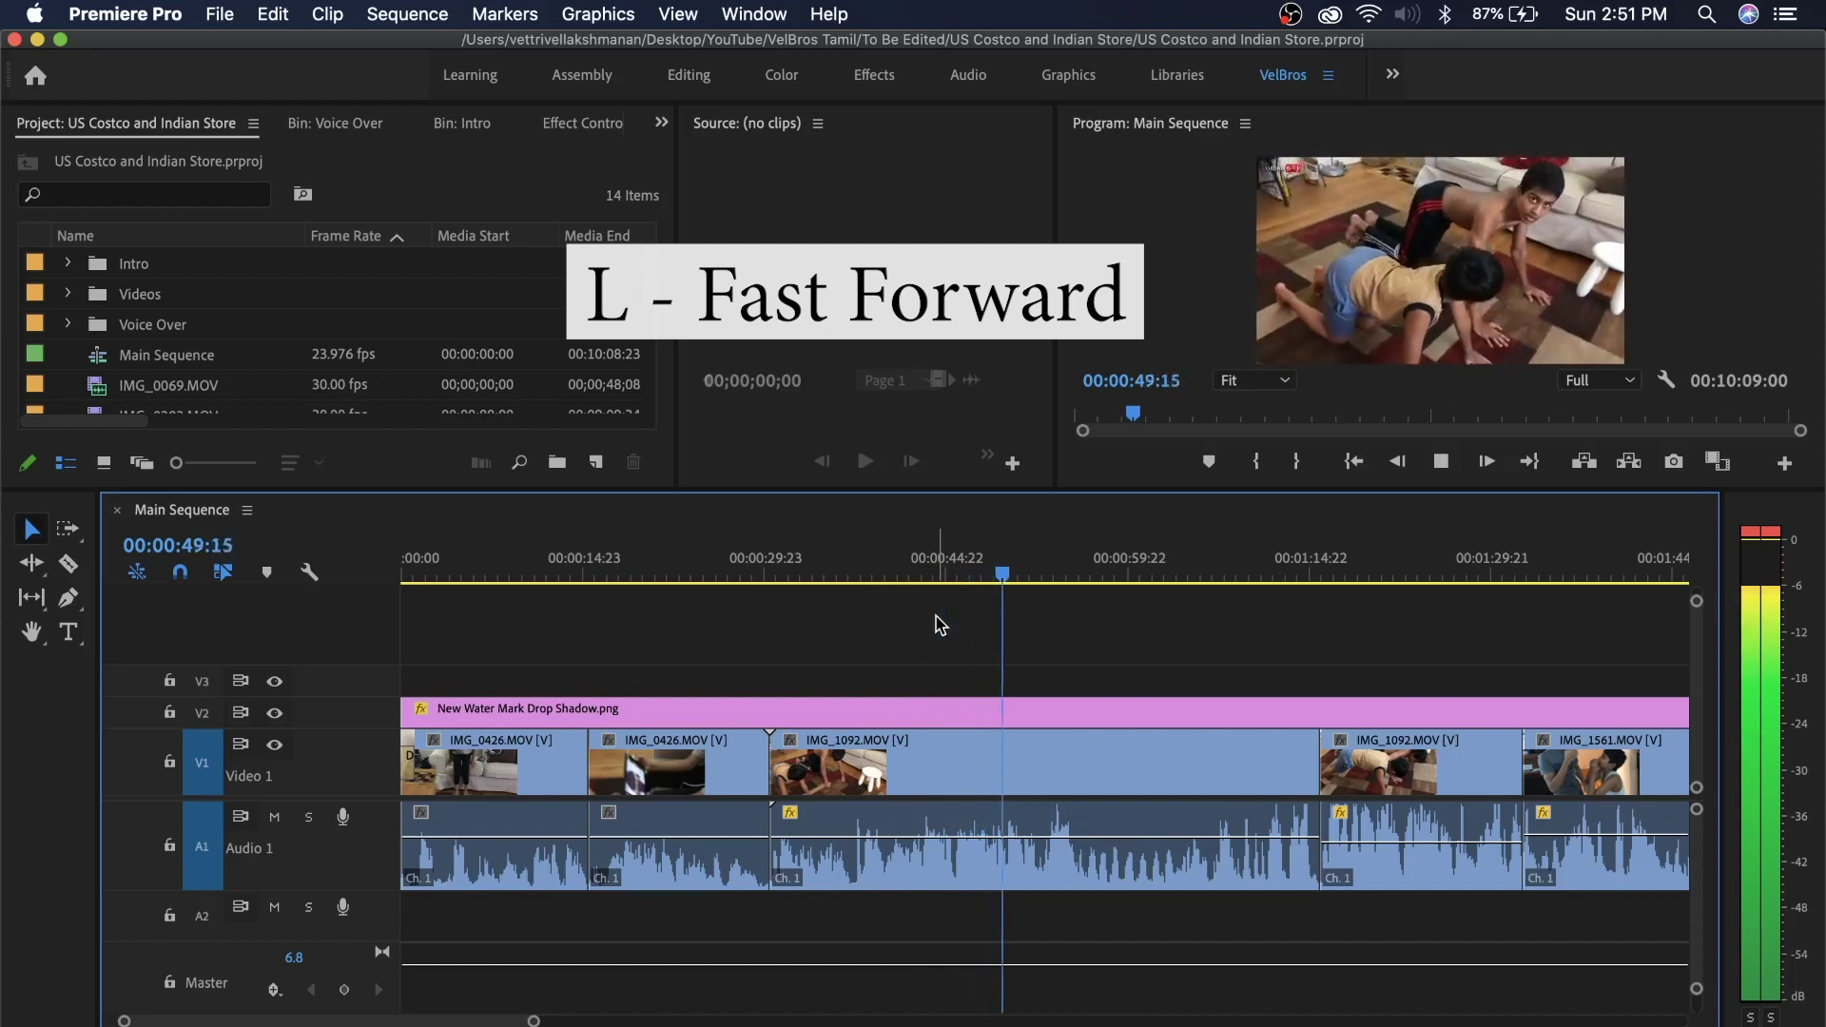
pyautogui.press('l')
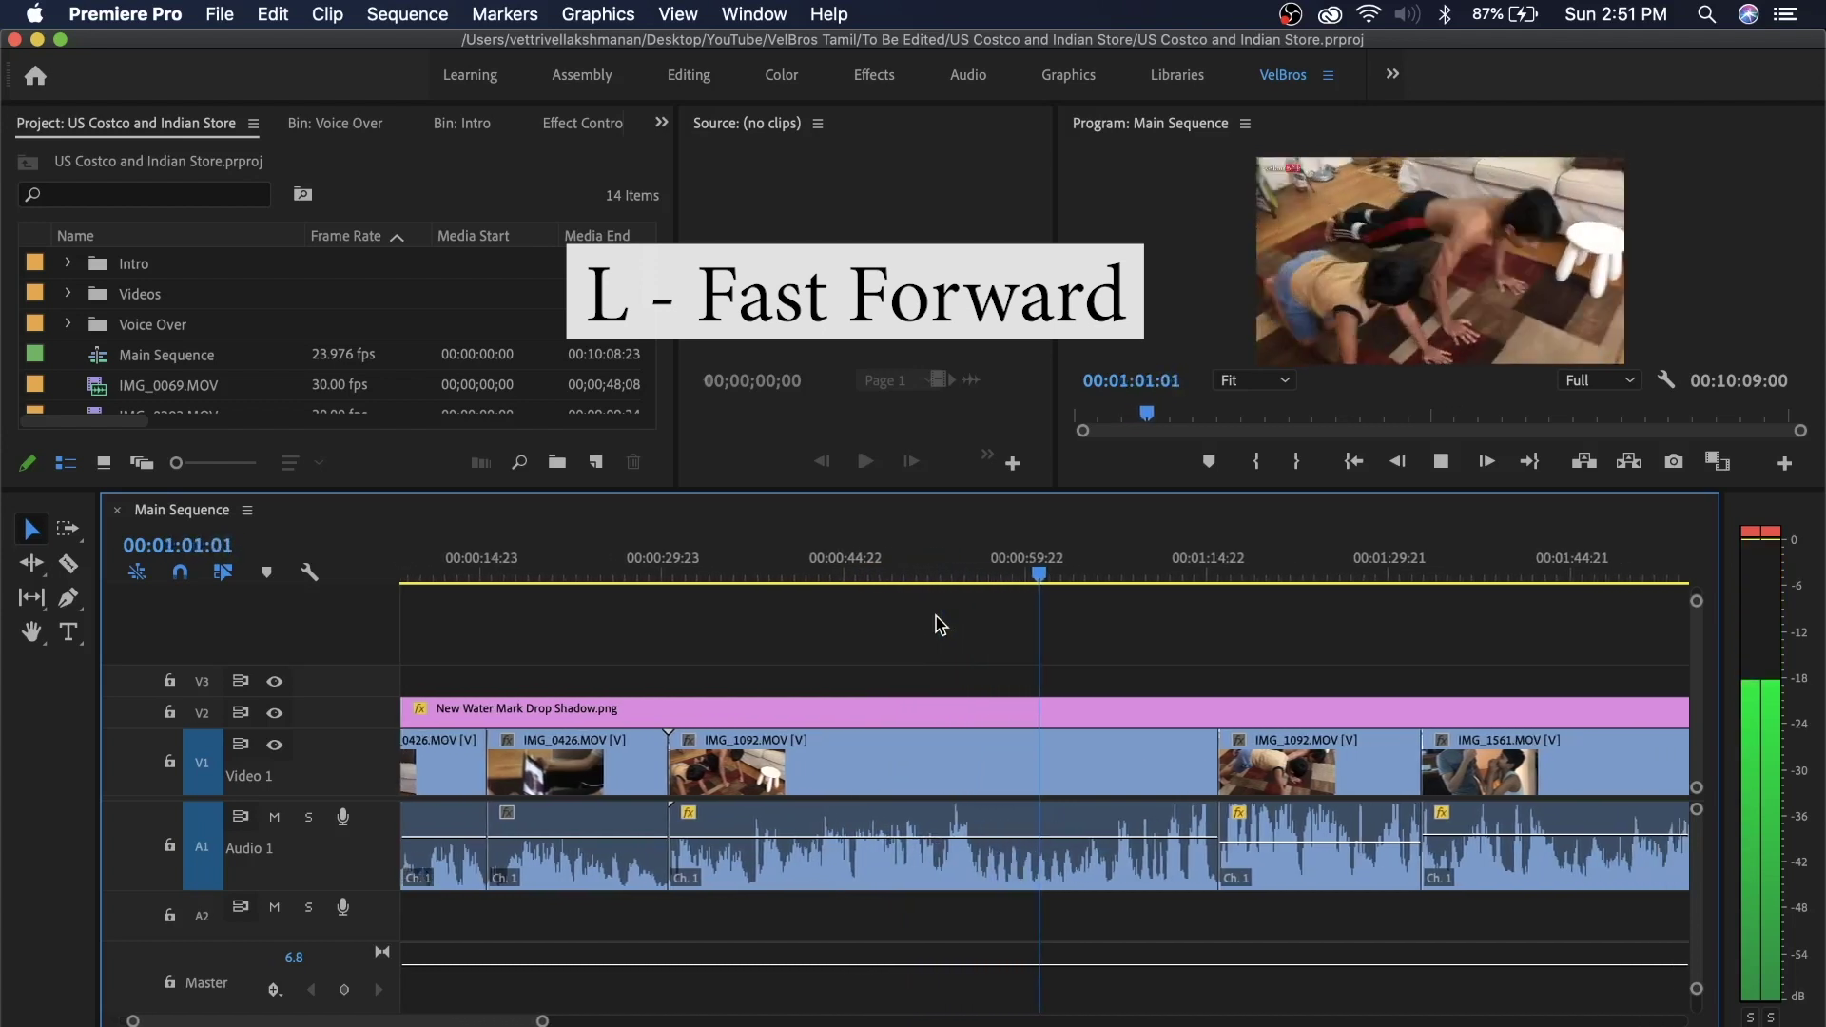
pyautogui.press('c')
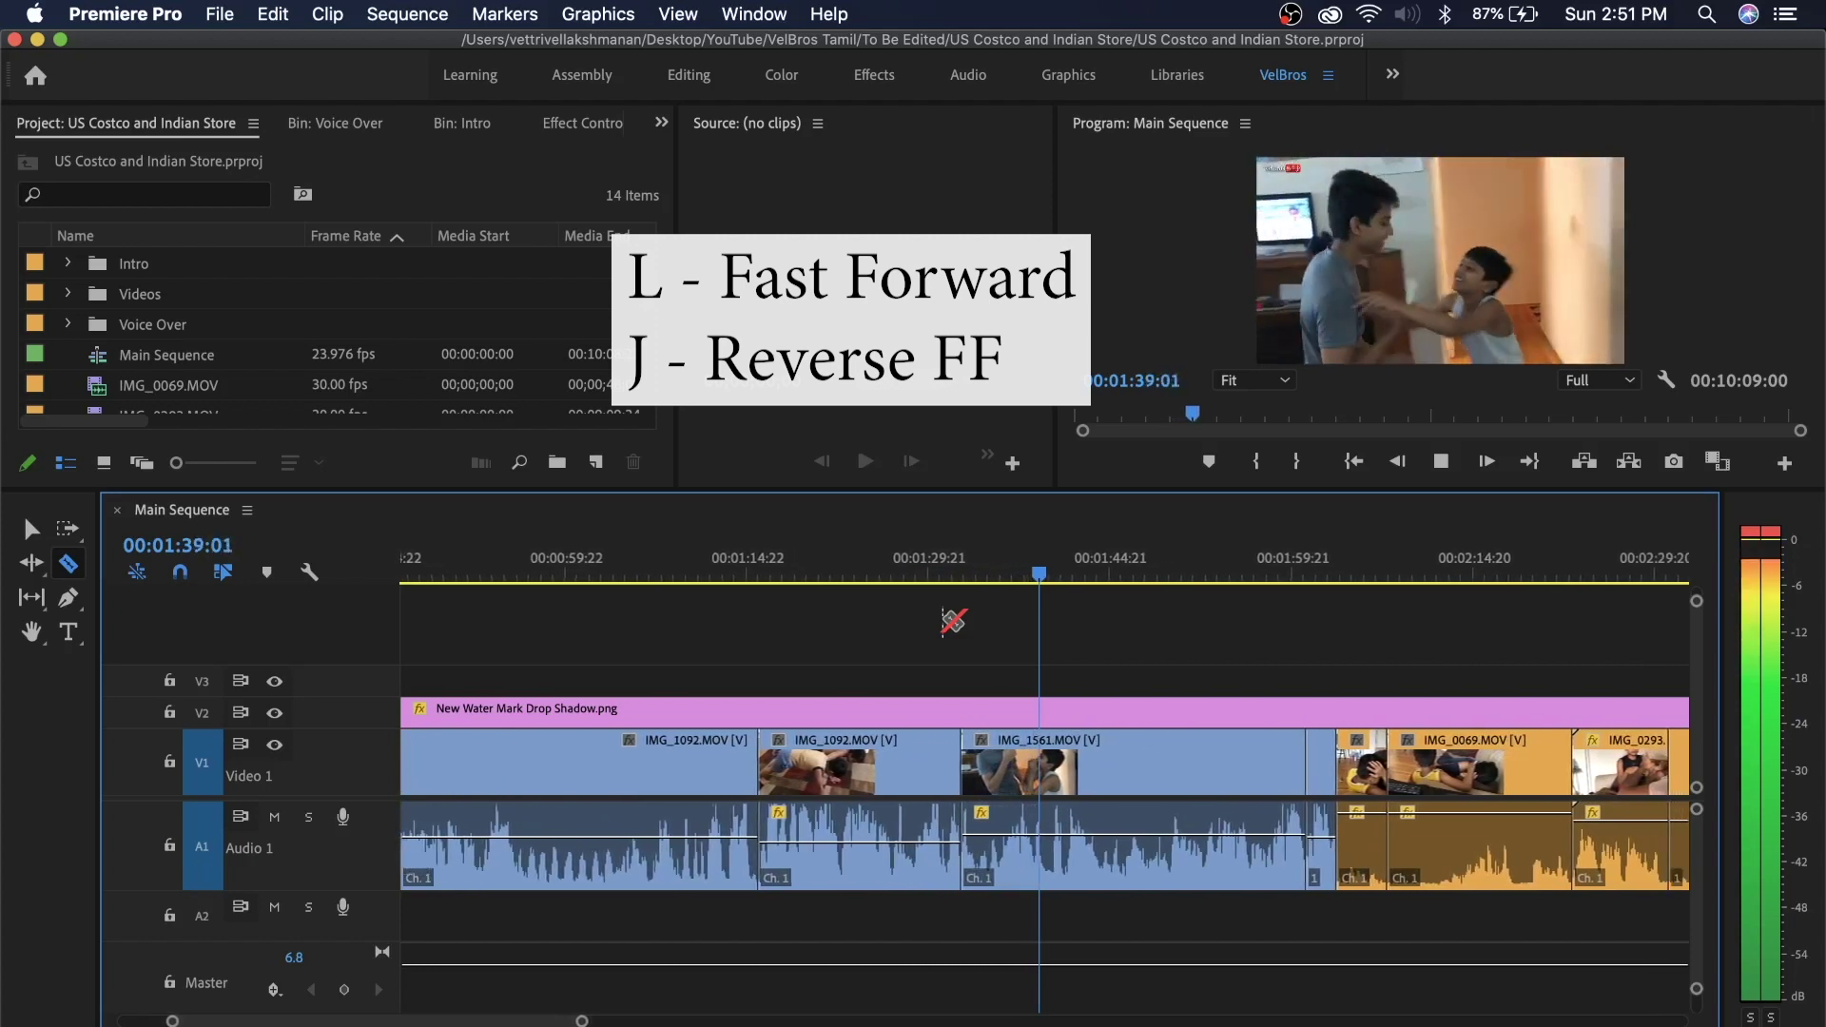
pyautogui.press('k')
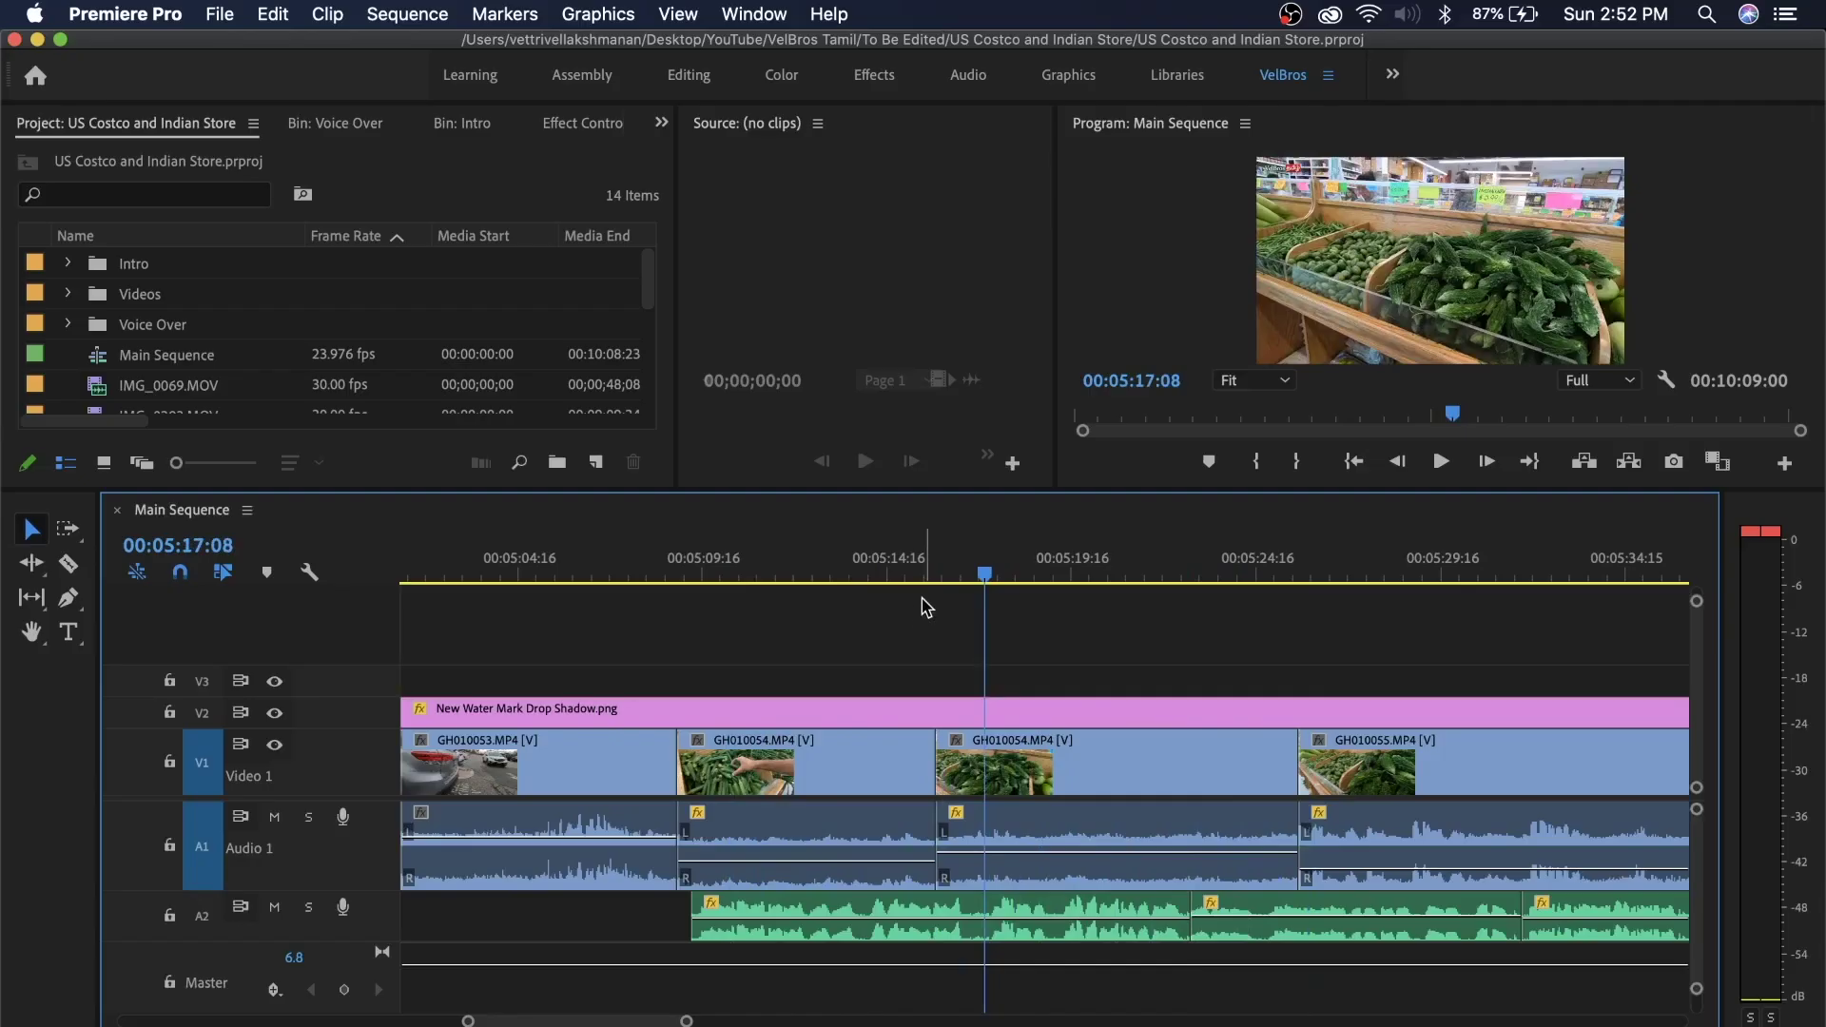
pyautogui.moveTo(923, 576); pyautogui.dragTo(984, 577)
# Select the GH010054.MP4 clip on V1 and switch to the Color workspace
pyautogui.click(841, 757)
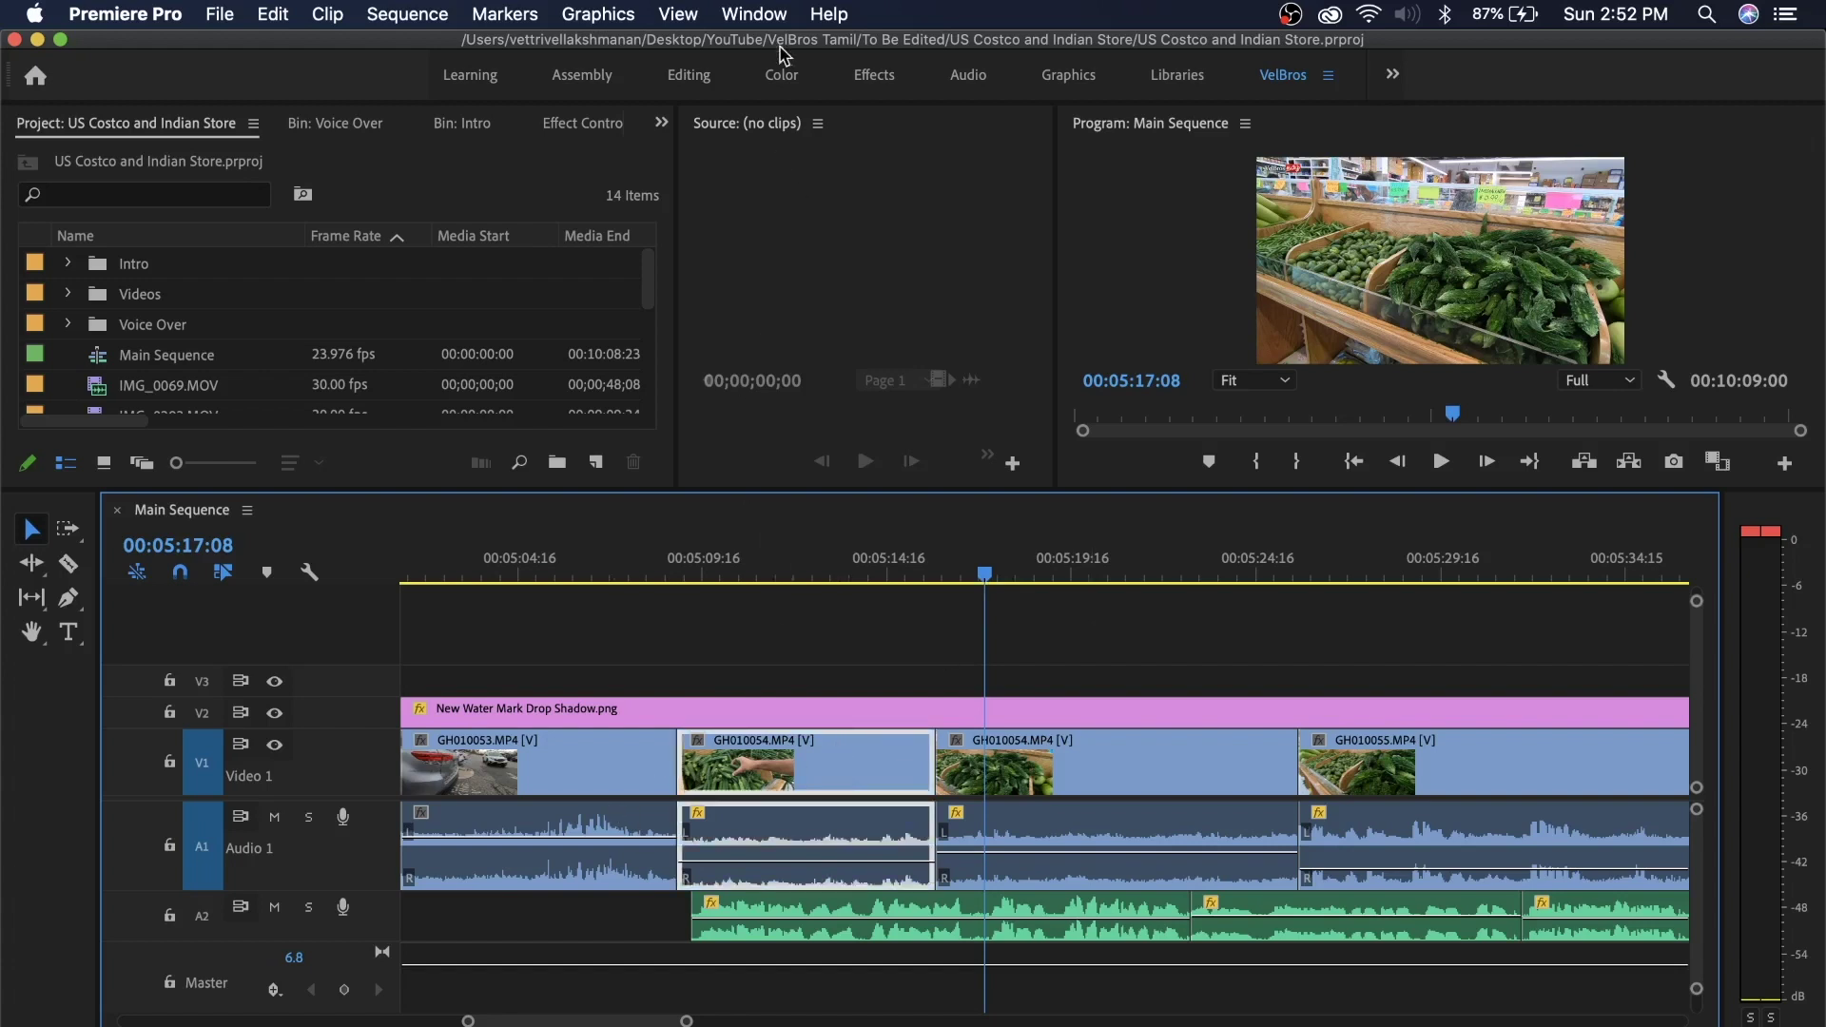
pyautogui.click(780, 76)
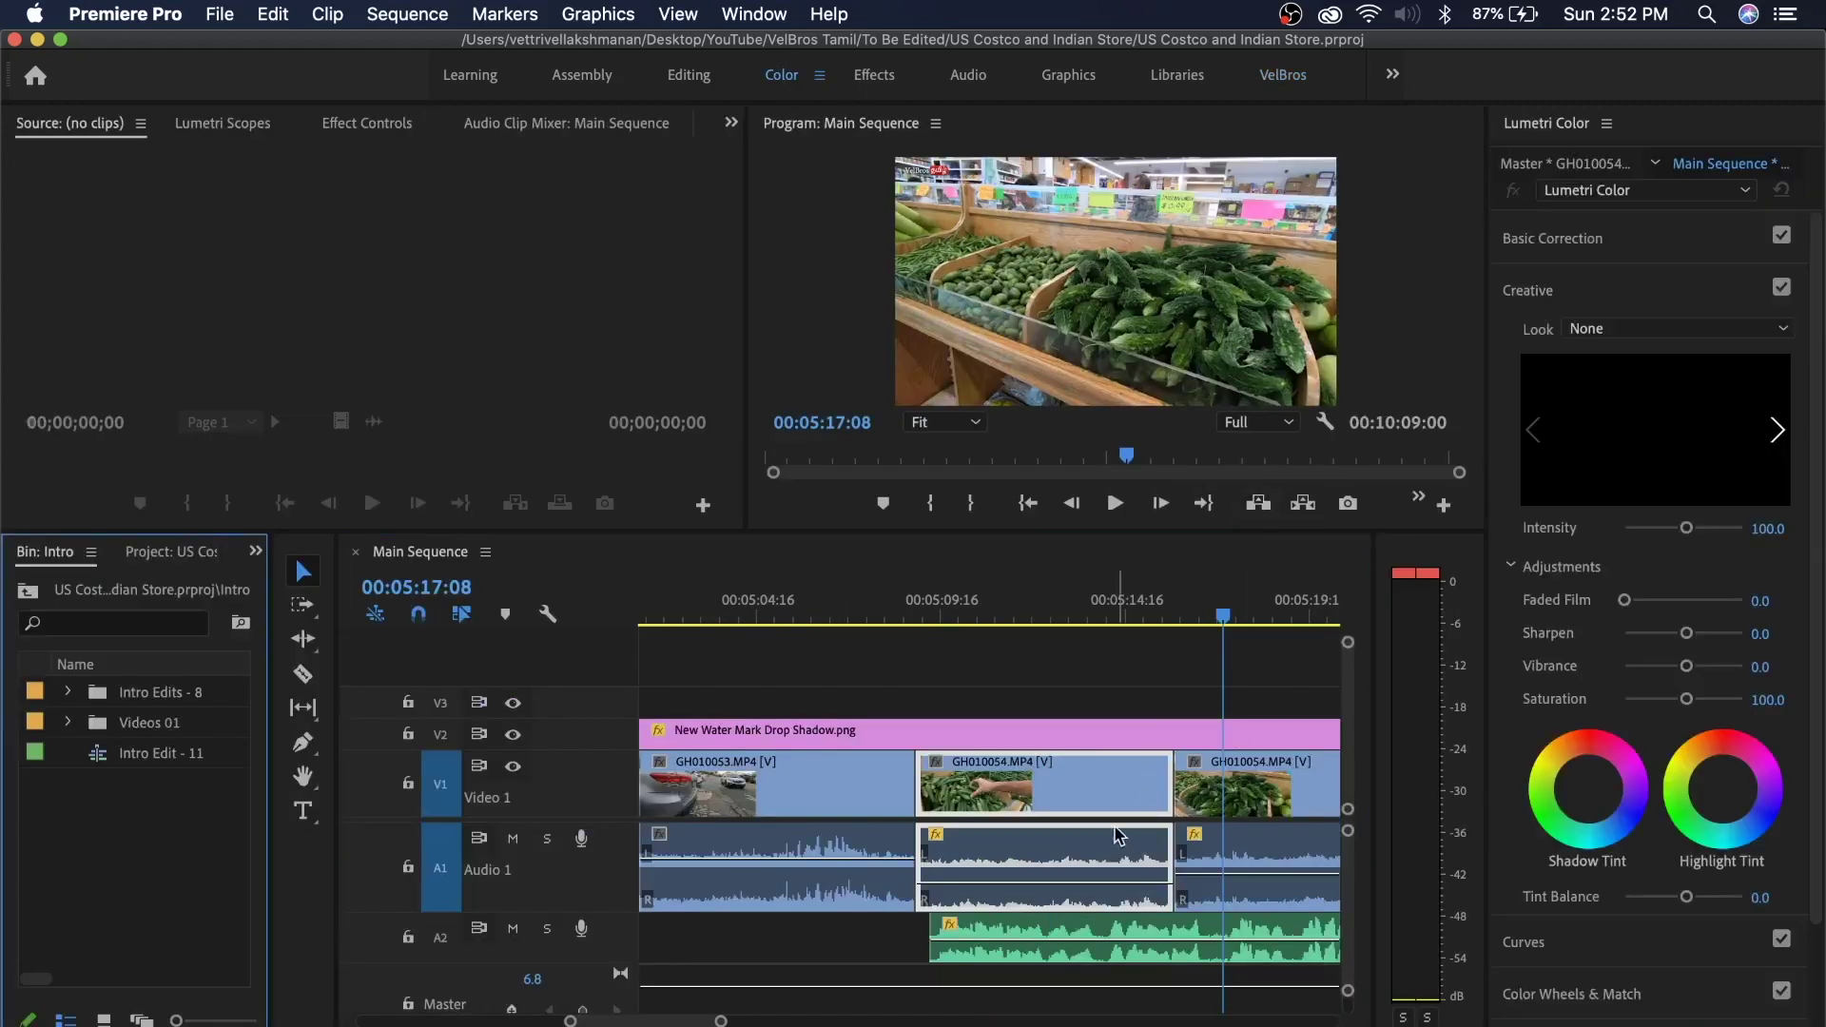
# In Lumetri Basic Correction, set the clip's Exposure to 0.6 and Contrast to 8.5
pyautogui.click(1563, 250)
pyautogui.moveTo(1688, 519); pyautogui.dragTo(1693, 522)
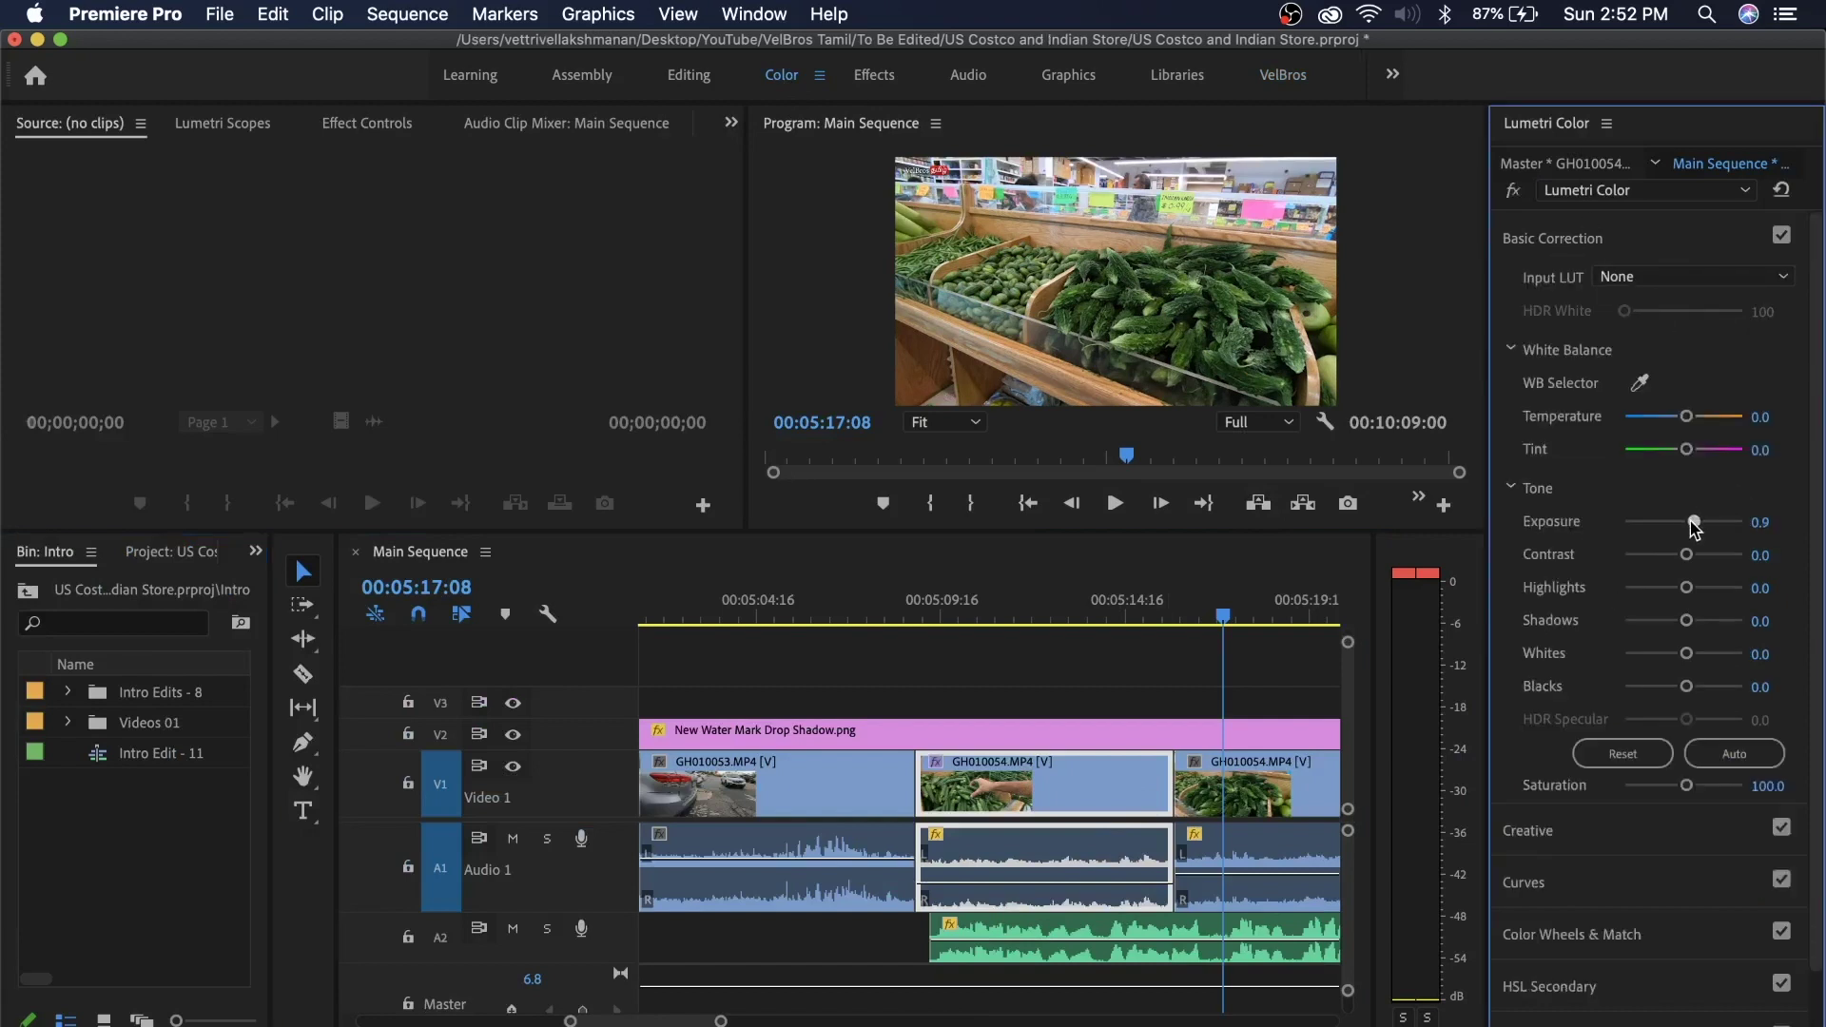
pyautogui.click(1083, 599)
pyautogui.moveTo(1697, 522); pyautogui.dragTo(1692, 523)
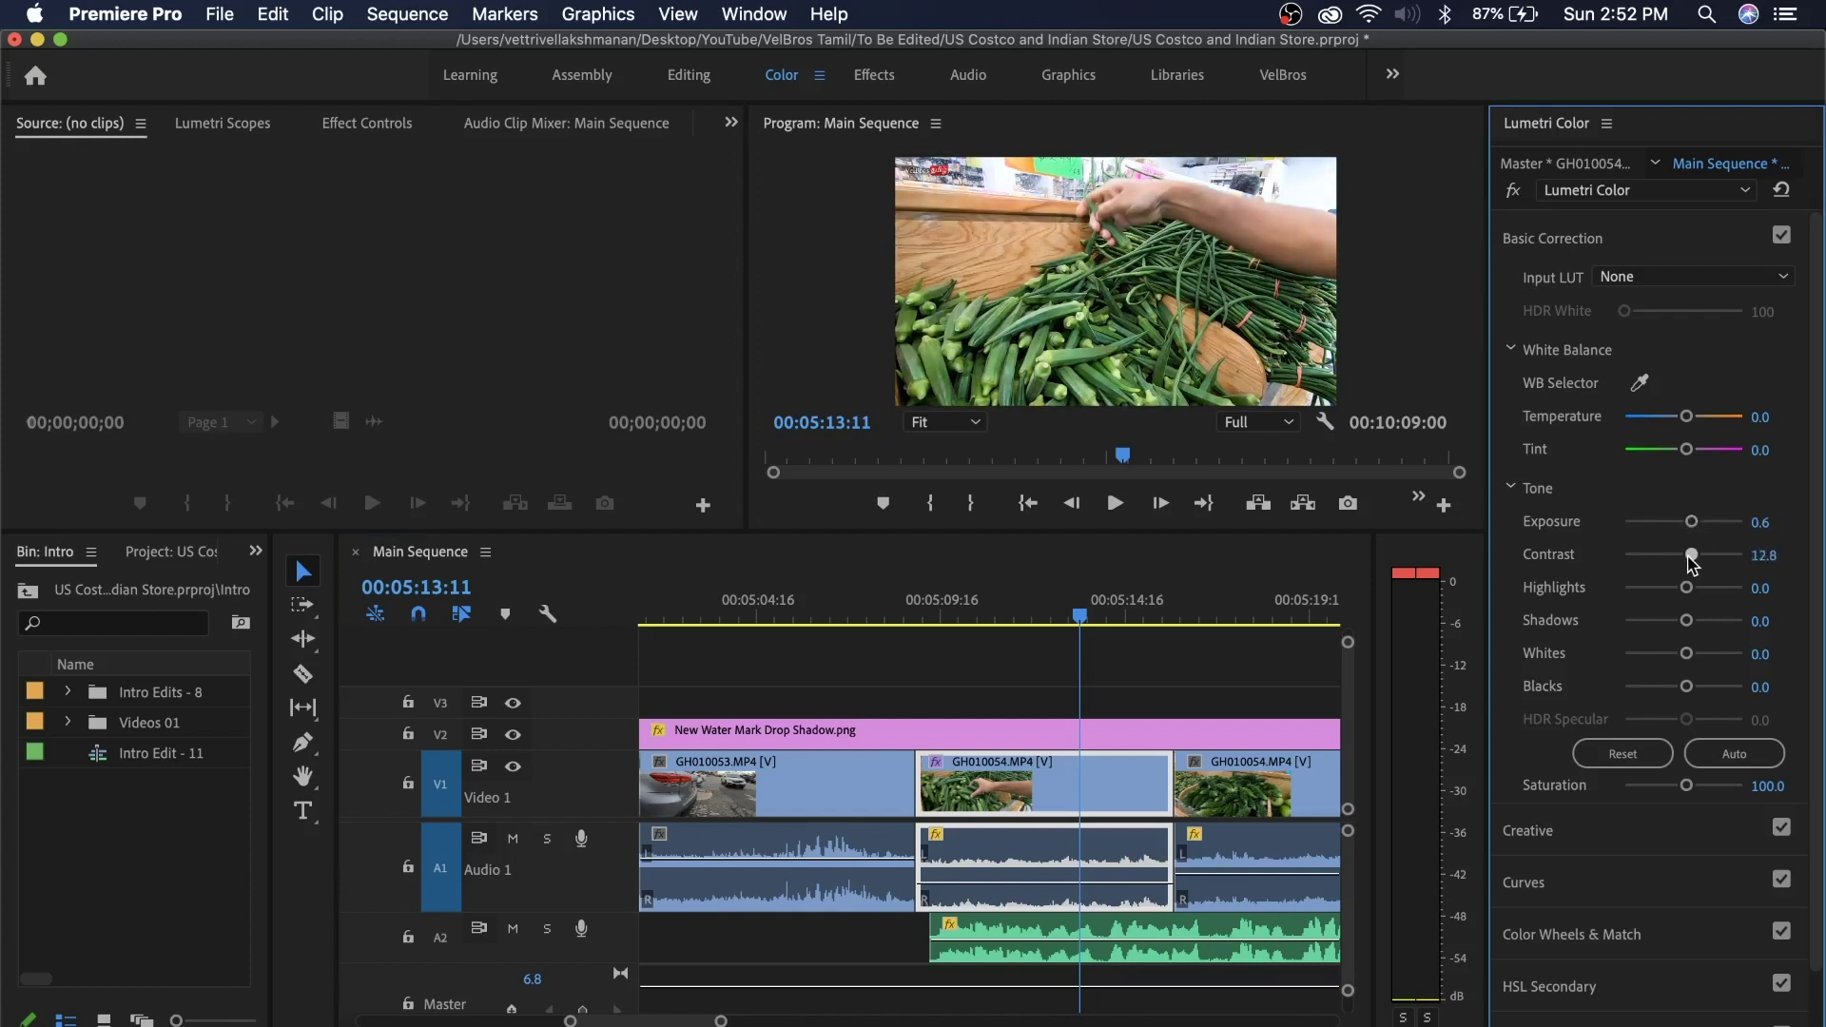
pyautogui.click(1035, 797)
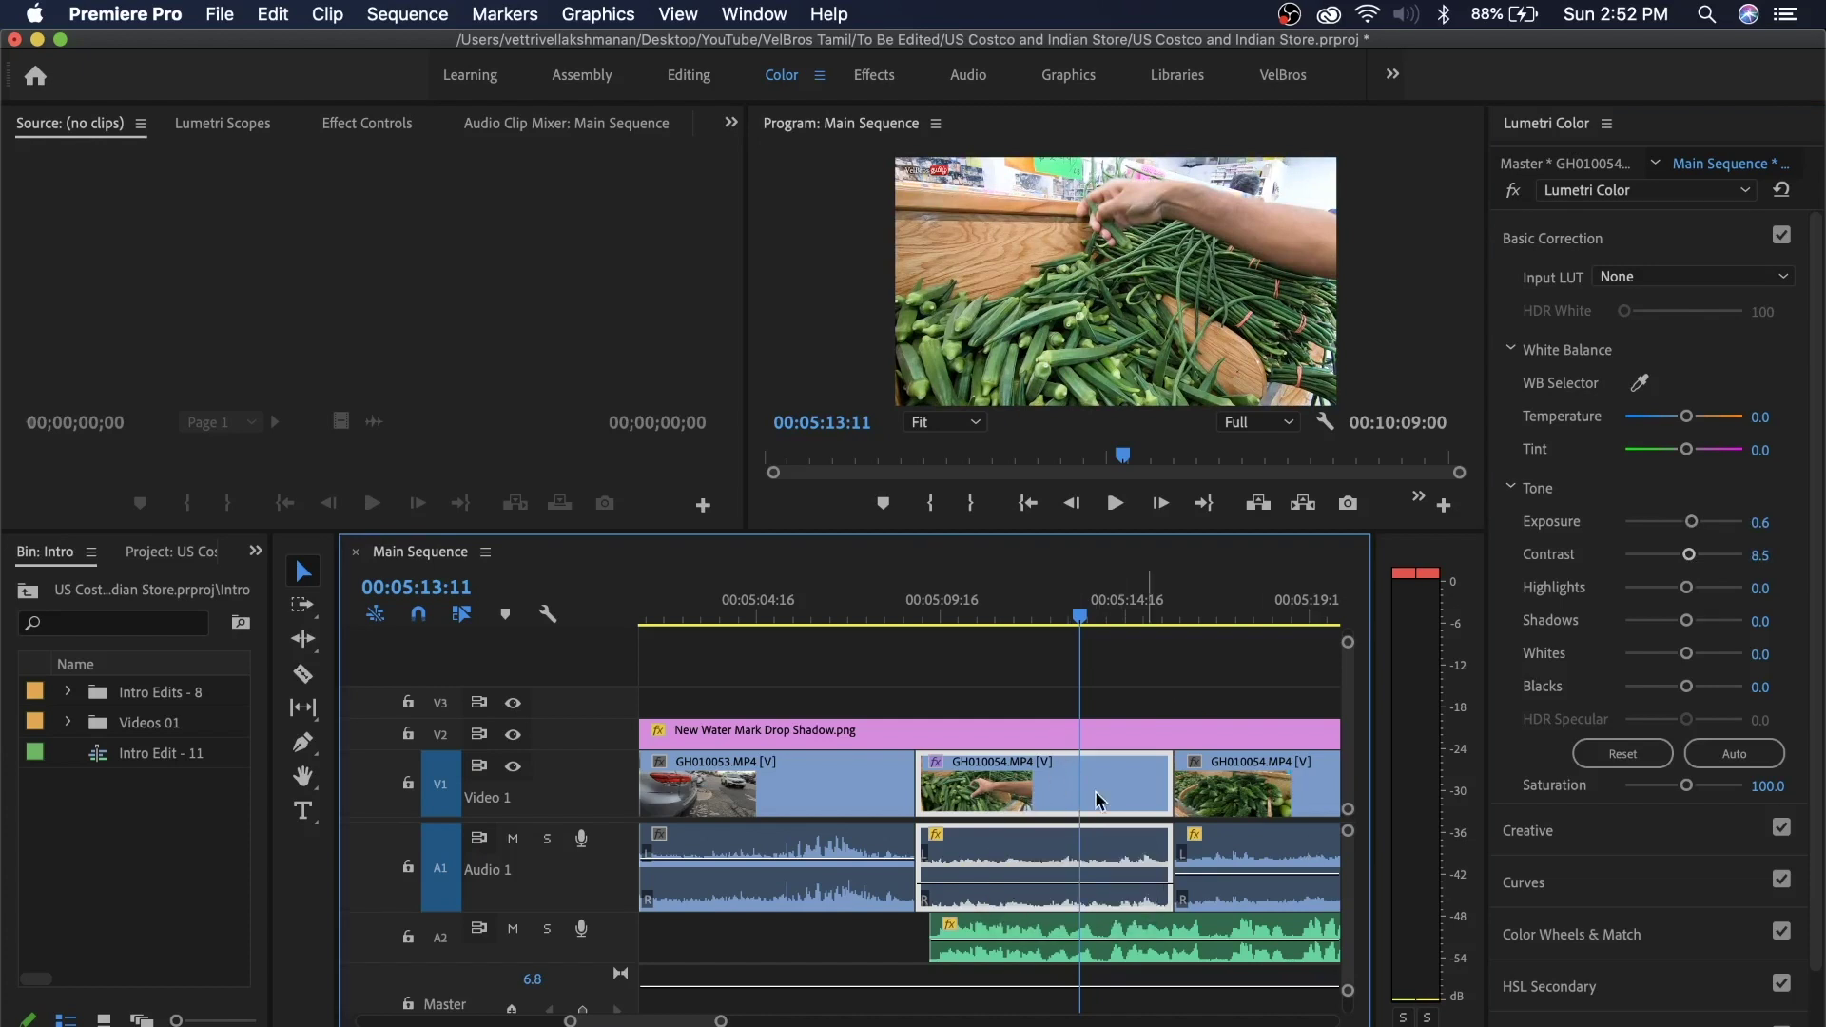
pyautogui.rightClick(994, 802)
# Copy the graded clip and open Paste Attributes on the next GH010054.MP4 clip
pyautogui.click(1043, 842)
pyautogui.click(1257, 800)
pyautogui.rightClick(1261, 798)
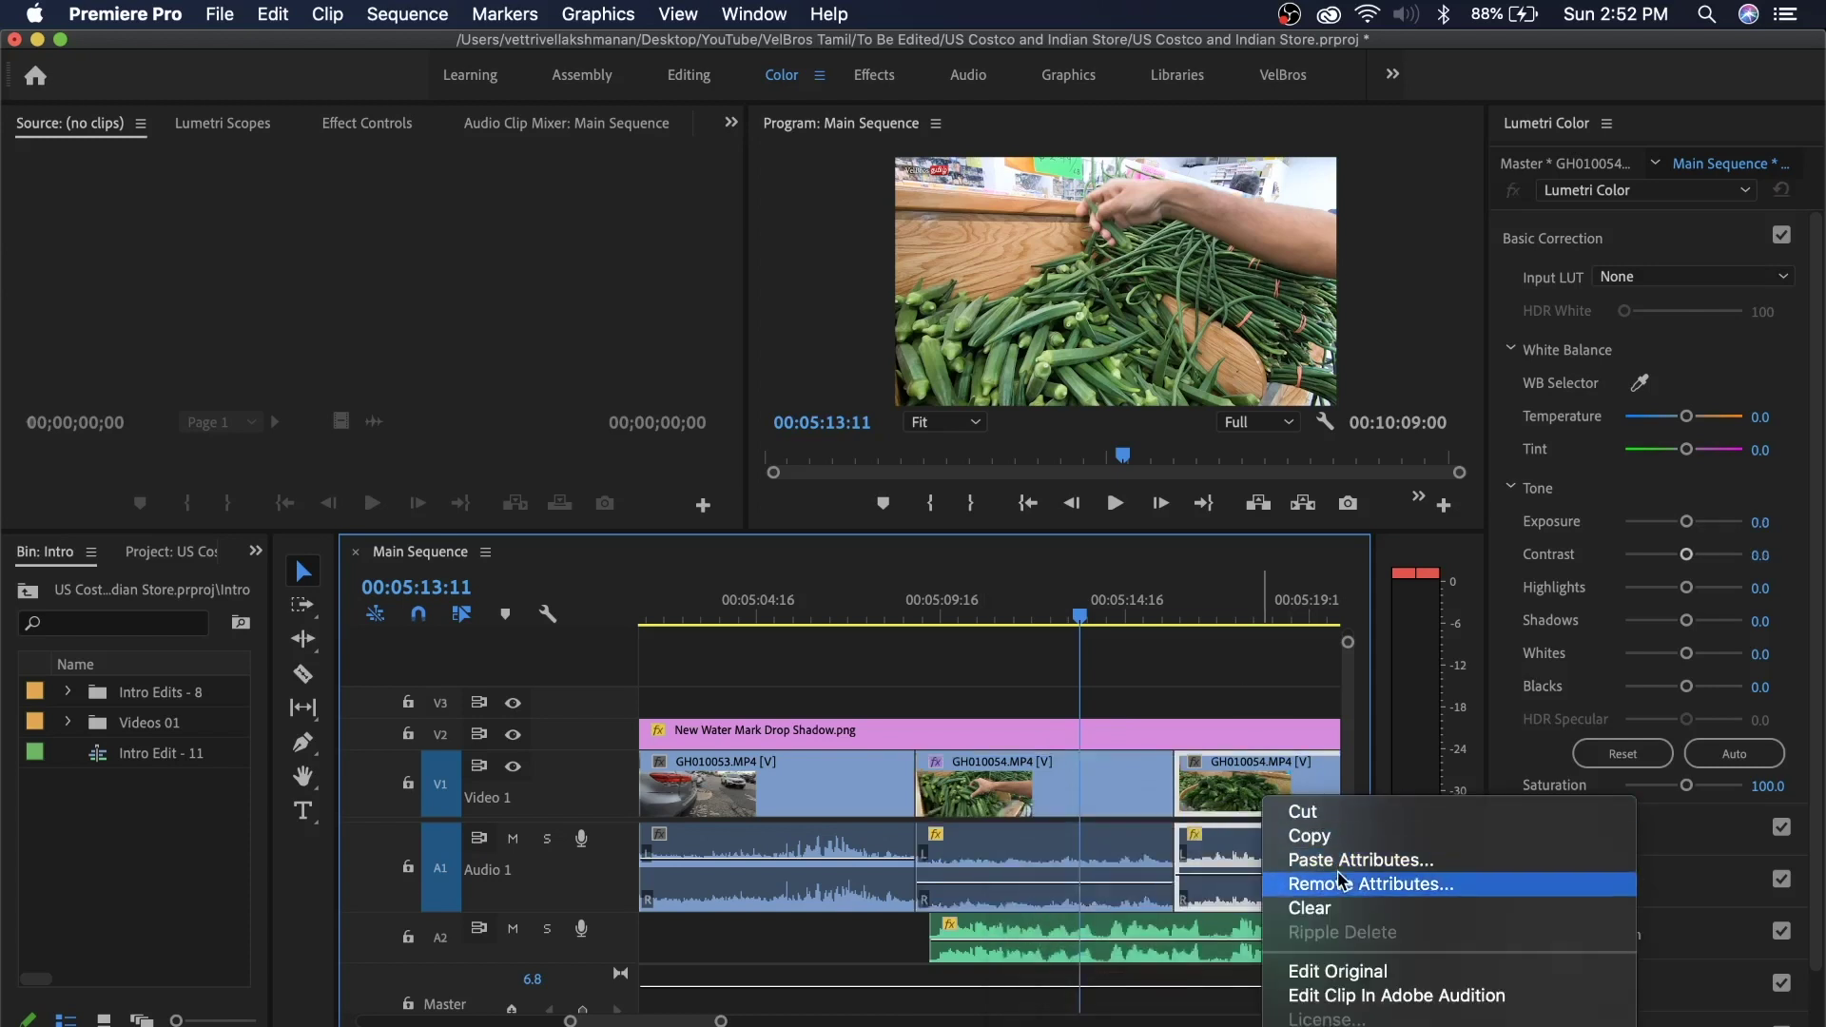
pyautogui.click(1379, 860)
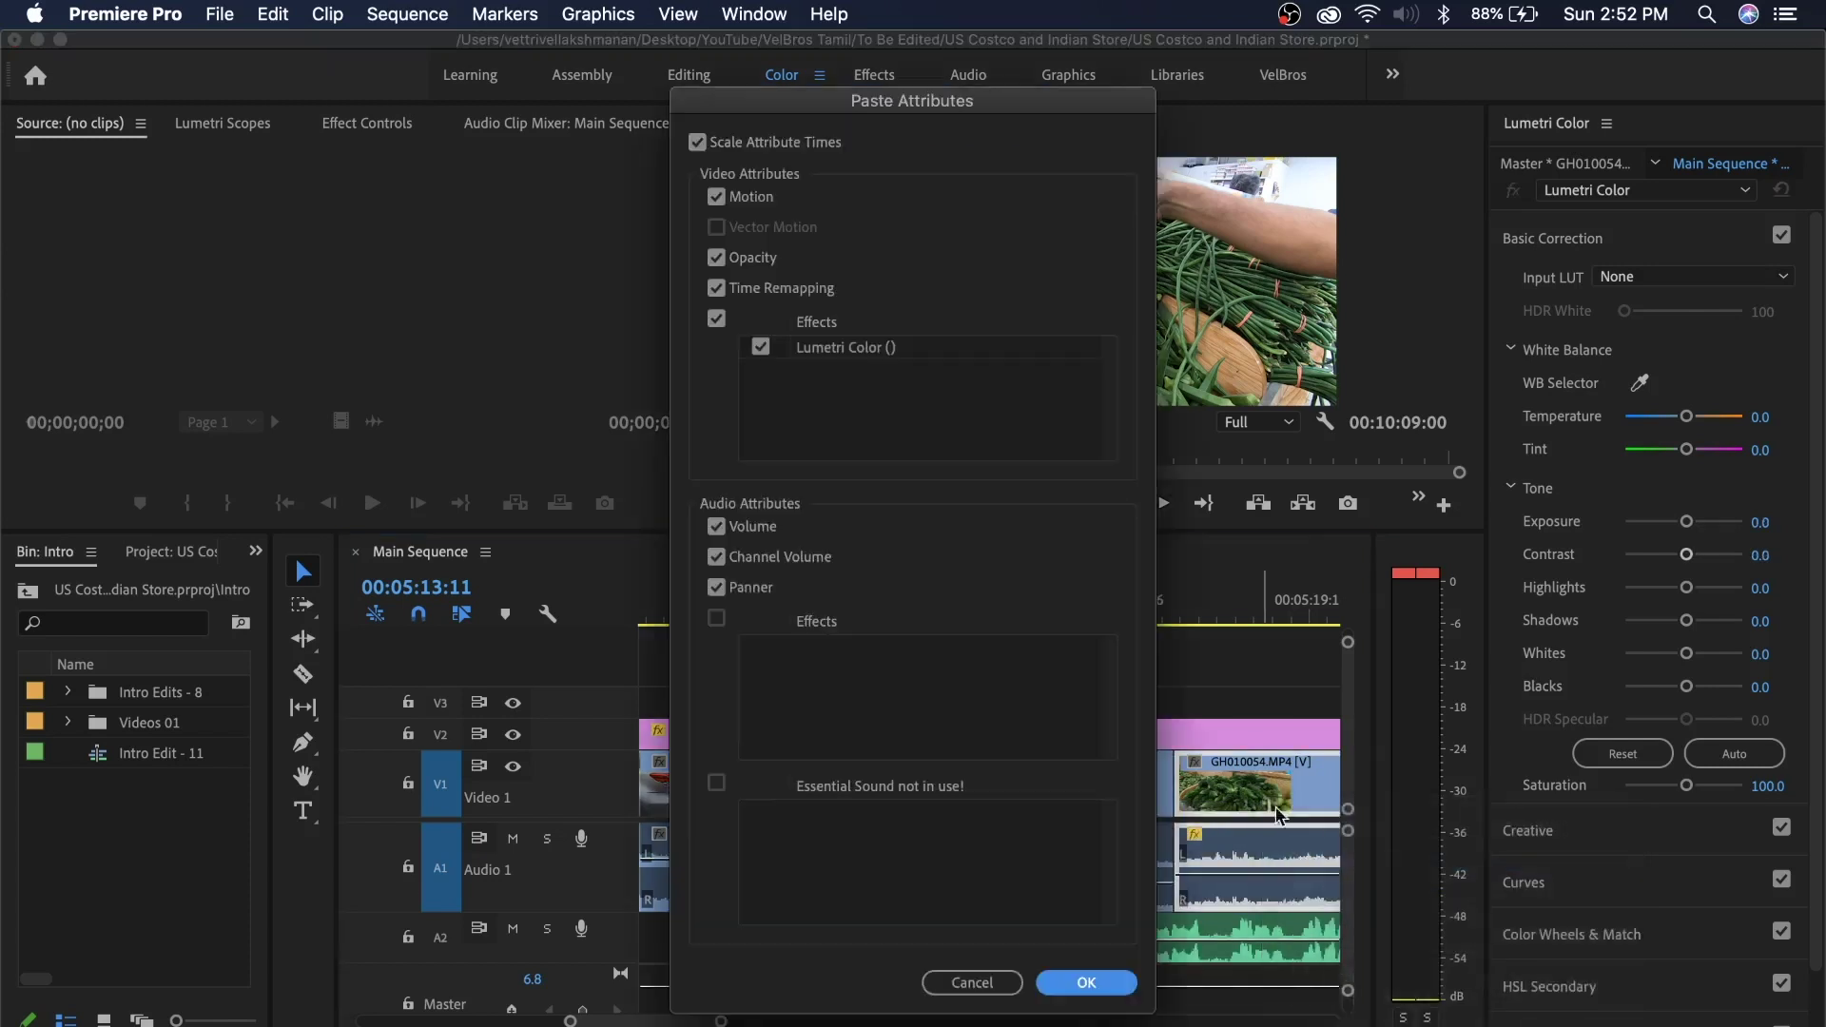
# Paste only Lumetri Color, unchecking scale timing, motion, opacity, time remapping, volume, channel volume and panner
pyautogui.click(697, 142)
pyautogui.click(717, 196)
pyautogui.click(720, 258)
pyautogui.click(718, 288)
pyautogui.click(716, 526)
pyautogui.click(716, 556)
pyautogui.click(717, 587)
pyautogui.click(1086, 982)
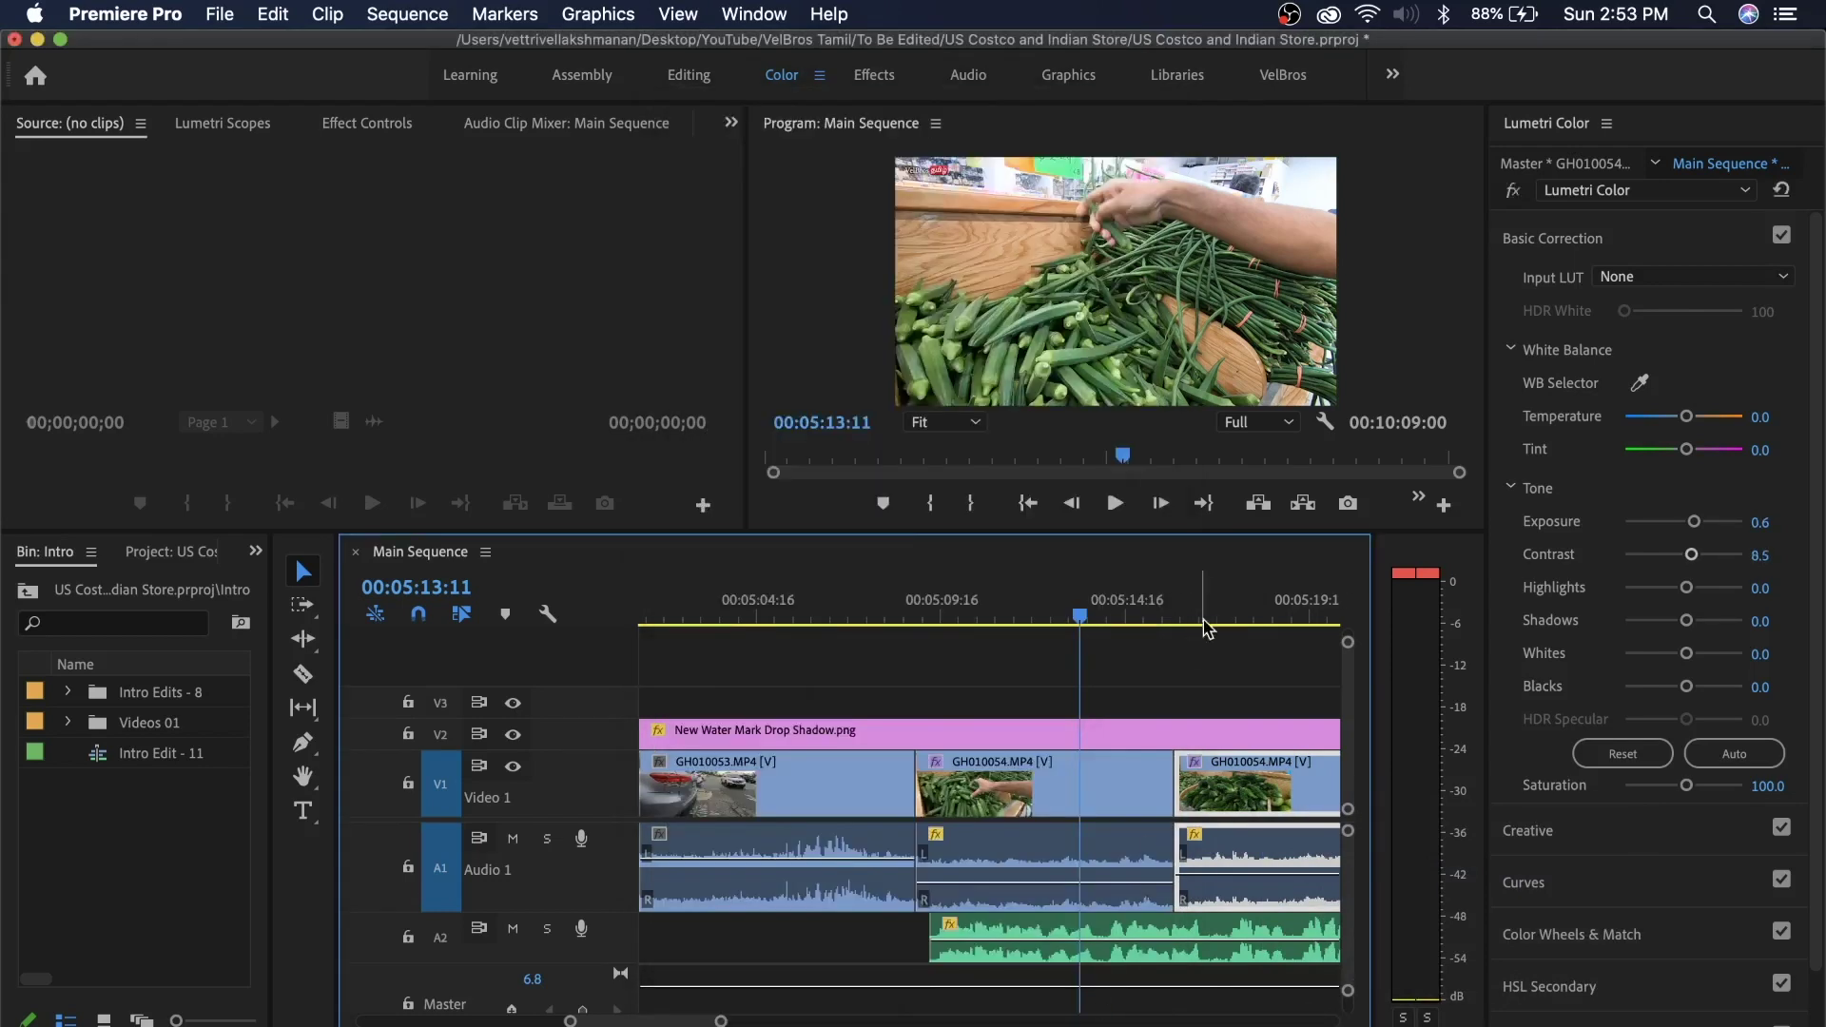
pyautogui.click(1224, 601)
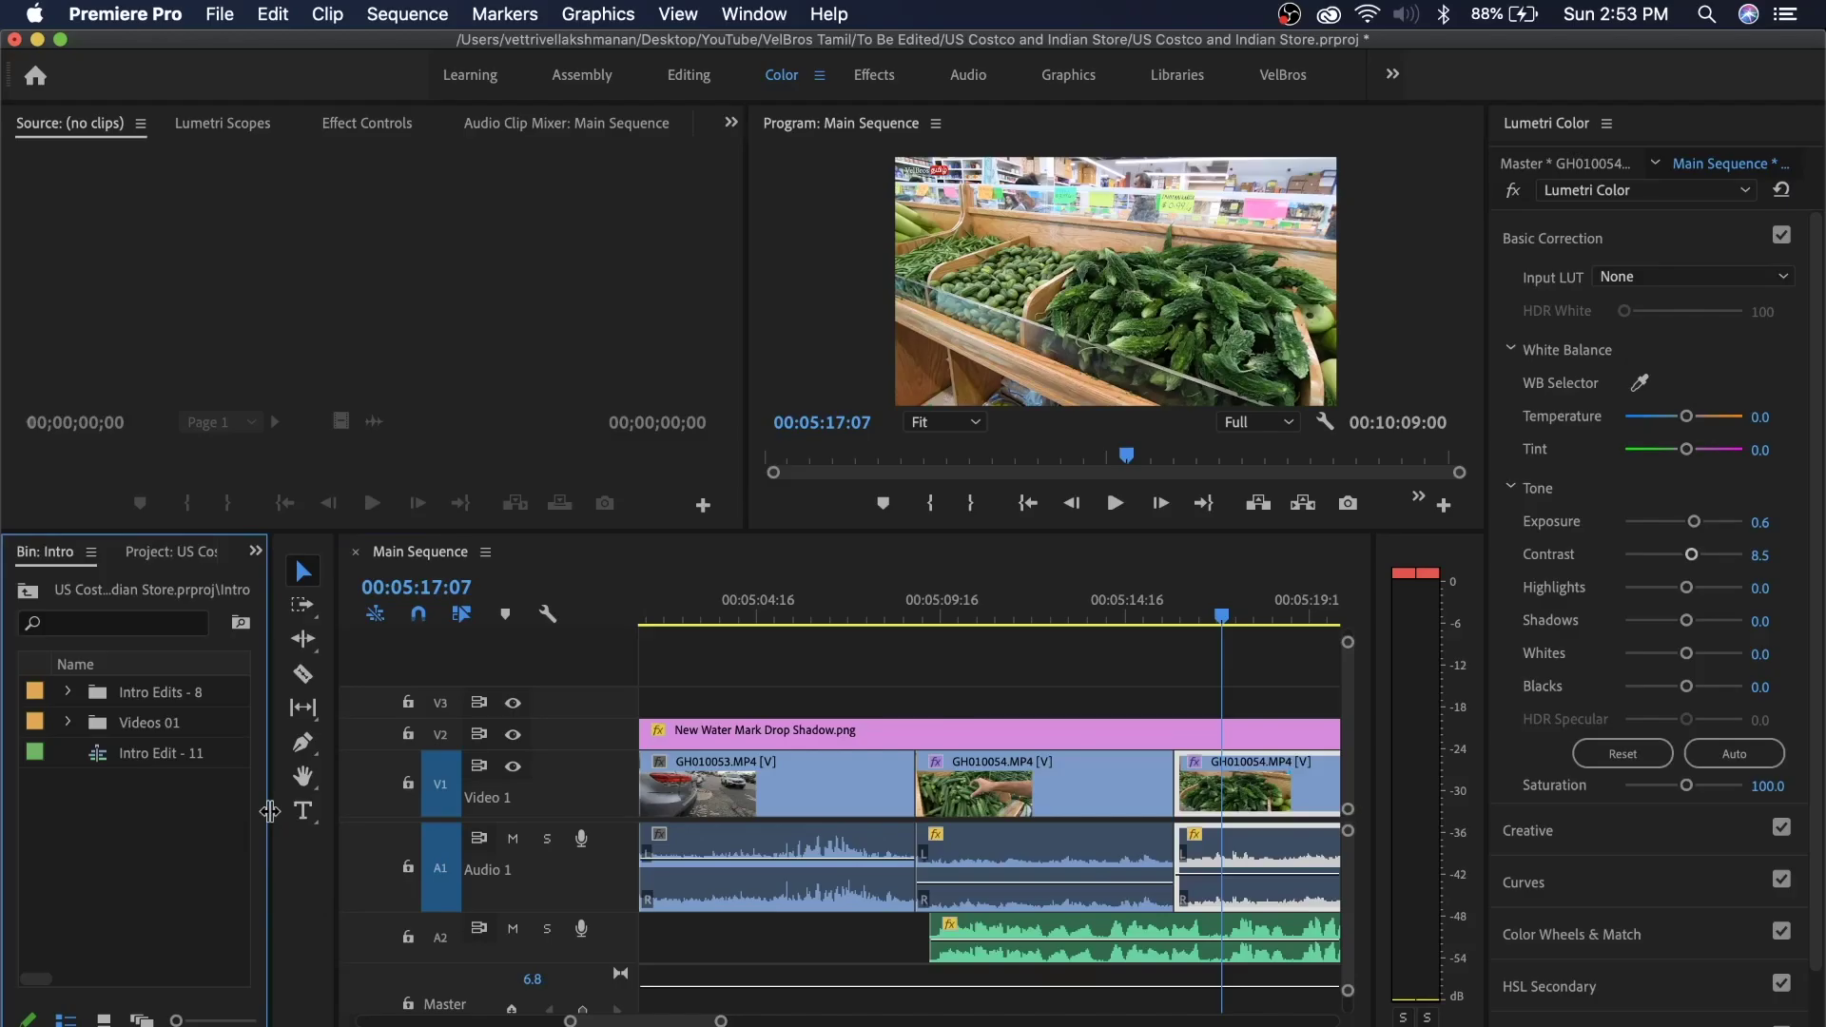
# Widen the Bin: Intro panel until the Frame Rate and Media Start columns show
pyautogui.moveTo(295, 556); pyautogui.dragTo(446, 556)
pyautogui.moveTo(445, 809); pyautogui.dragTo(643, 808)
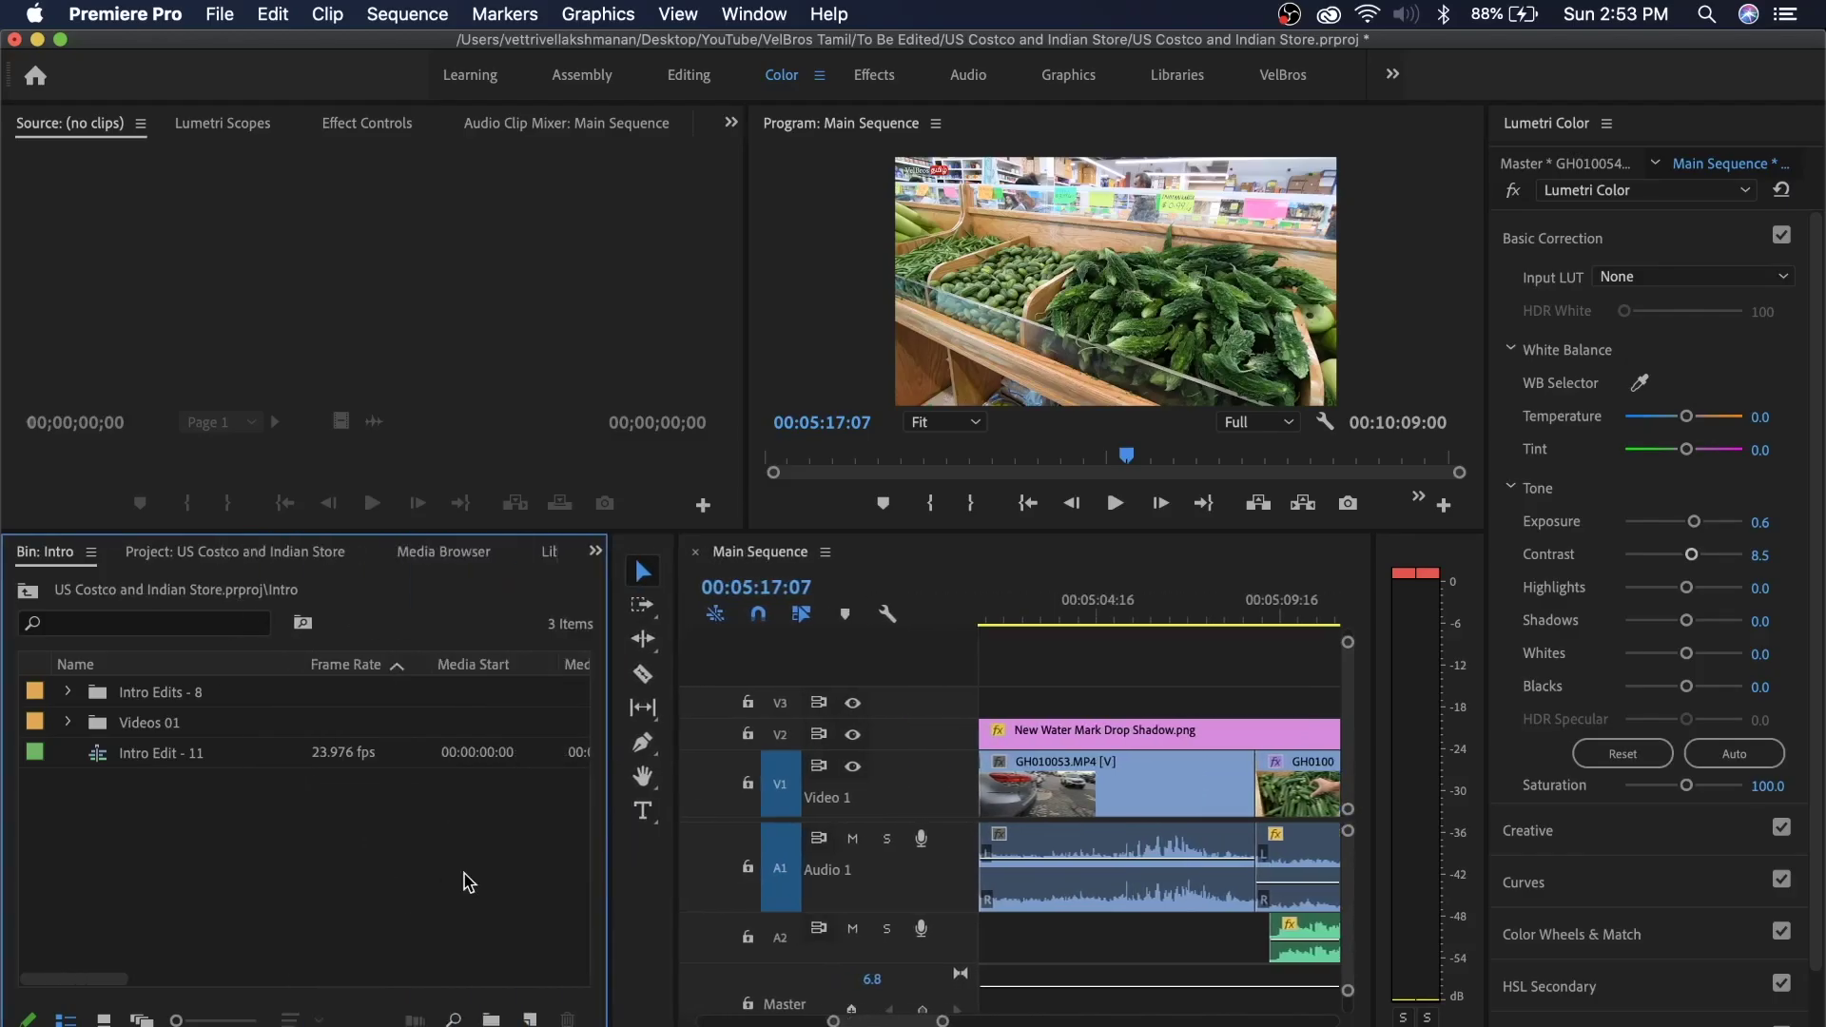
# Create a 1920×1080, 23.976 fps Adjustment Layer in the Intro bin and drag it onto V3
pyautogui.click(530, 1019)
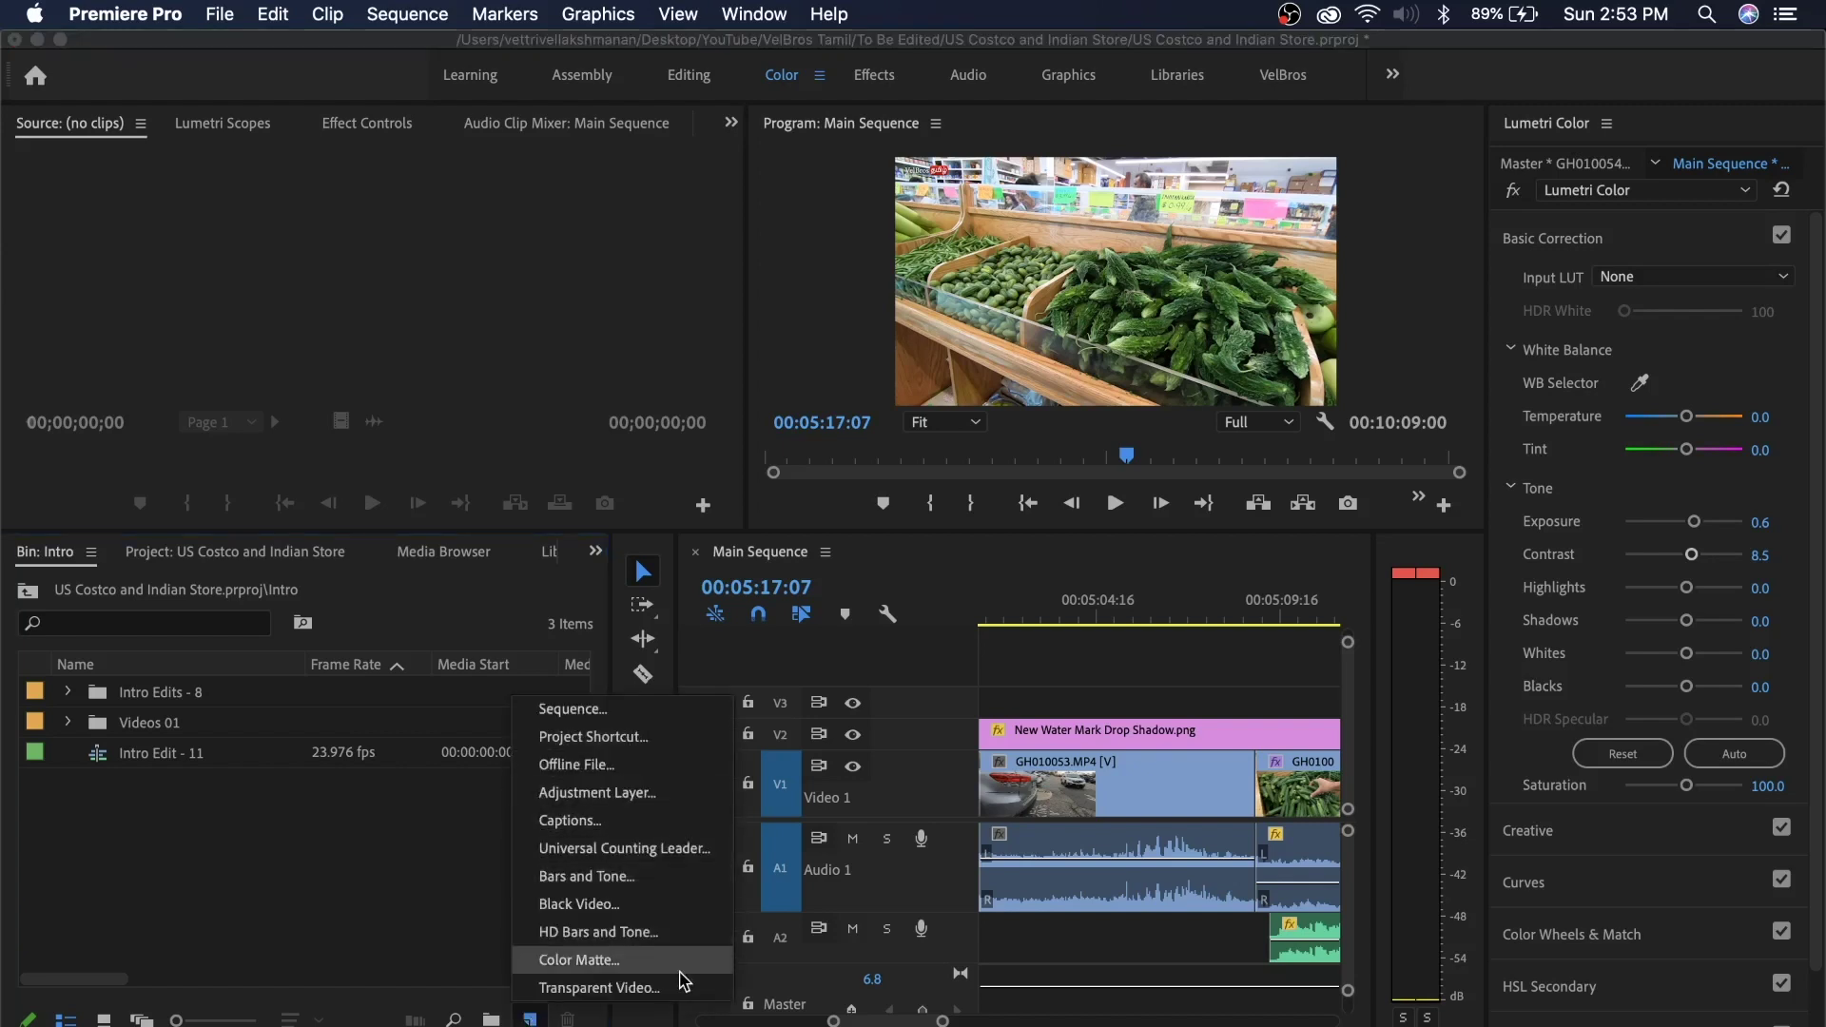
pyautogui.click(598, 794)
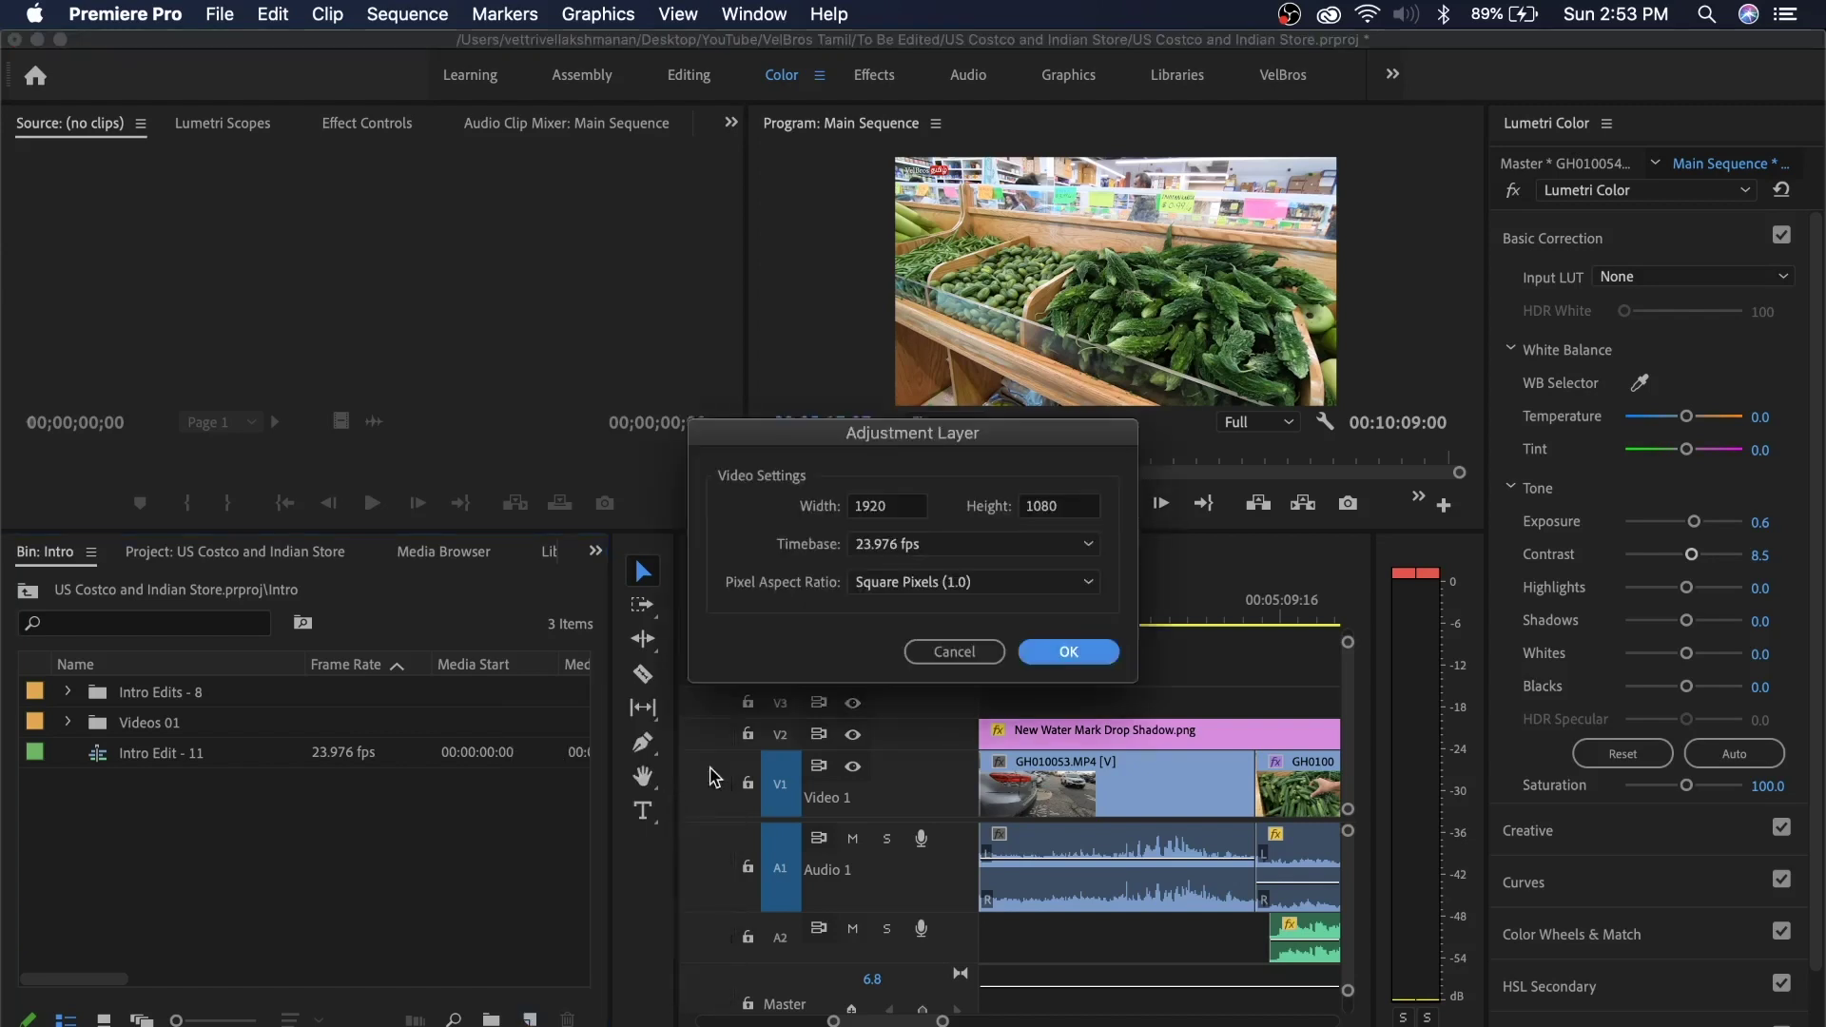
pyautogui.moveTo(905, 439); pyautogui.dragTo(653, 325)
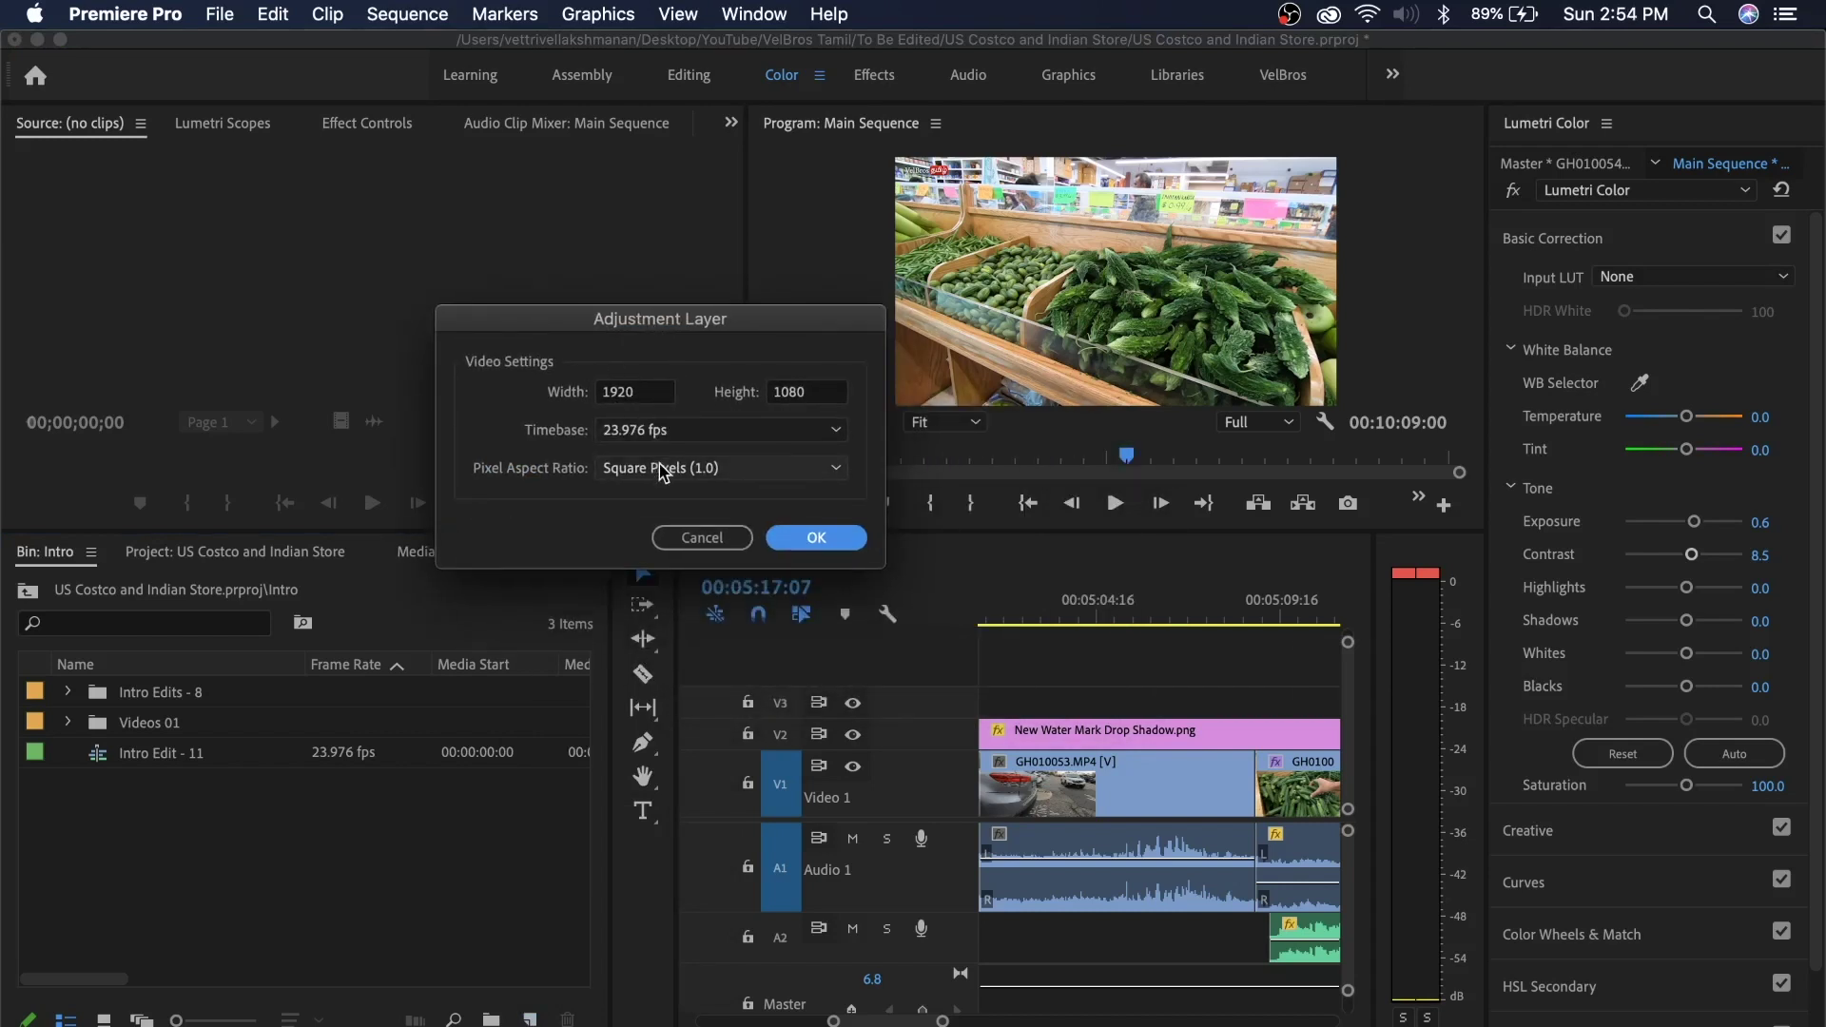
pyautogui.click(815, 536)
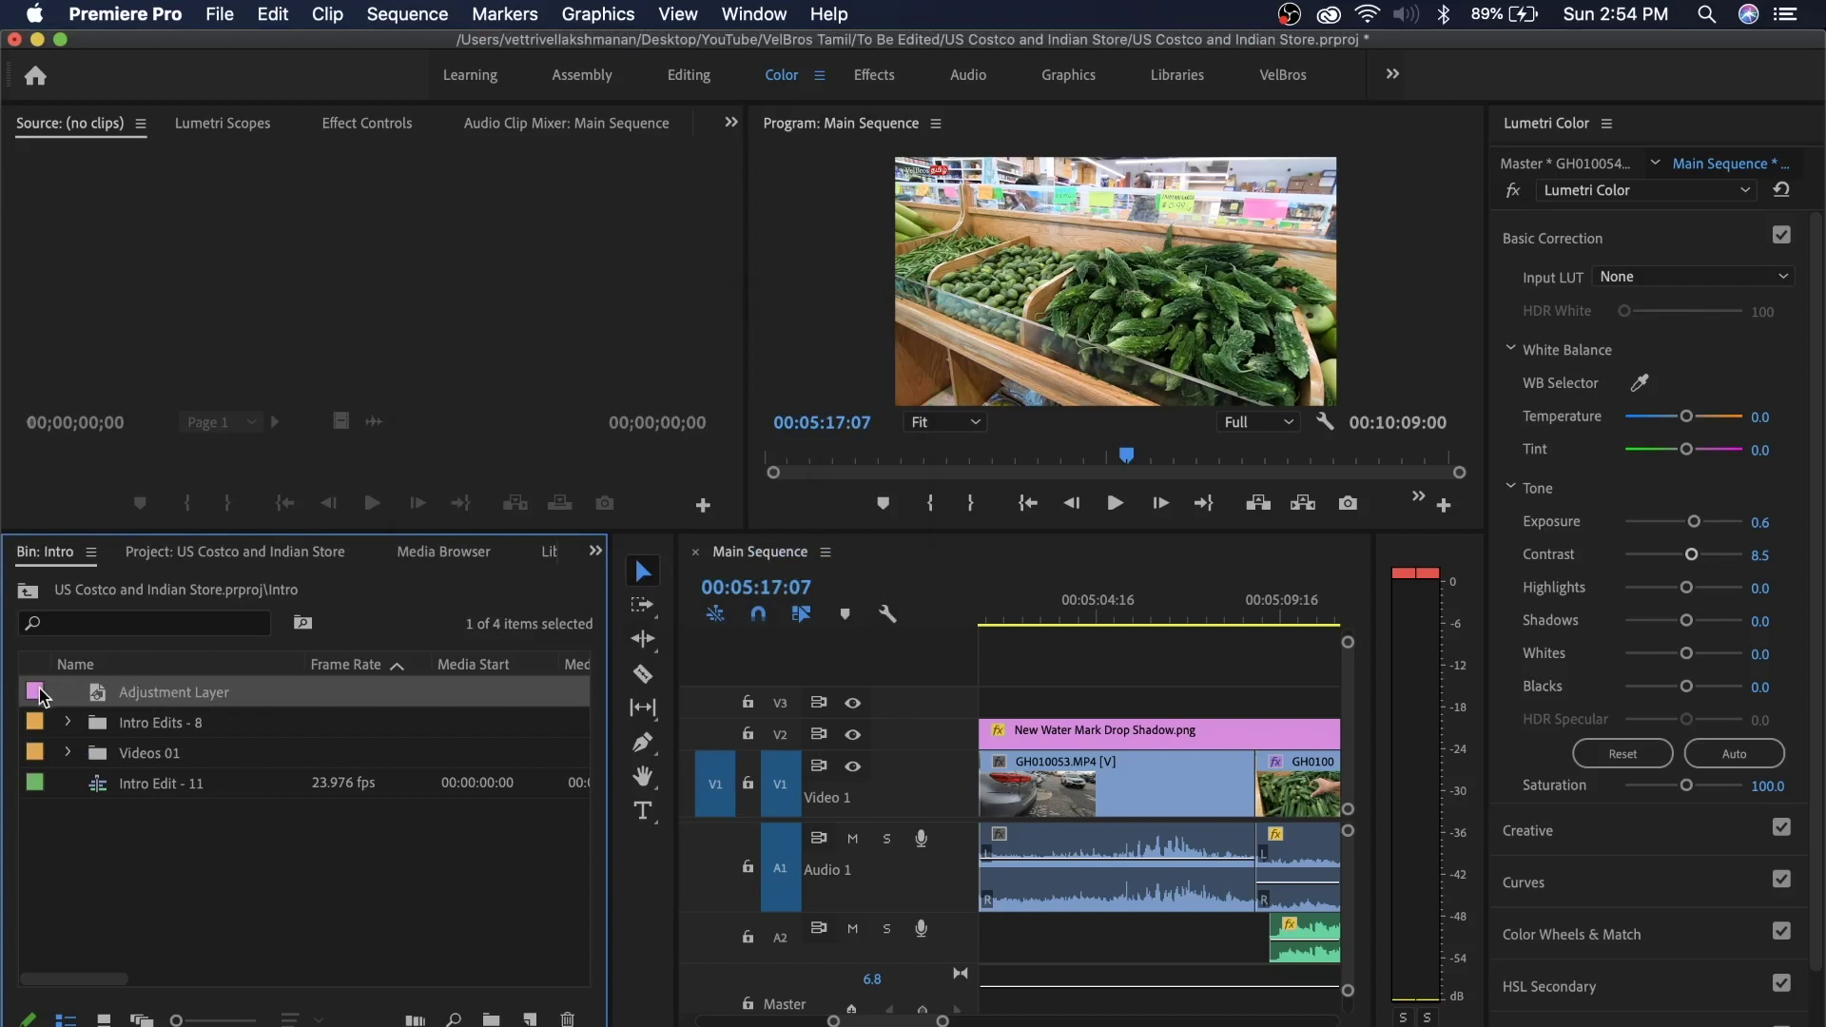
pyautogui.moveTo(34, 697); pyautogui.dragTo(1039, 705)
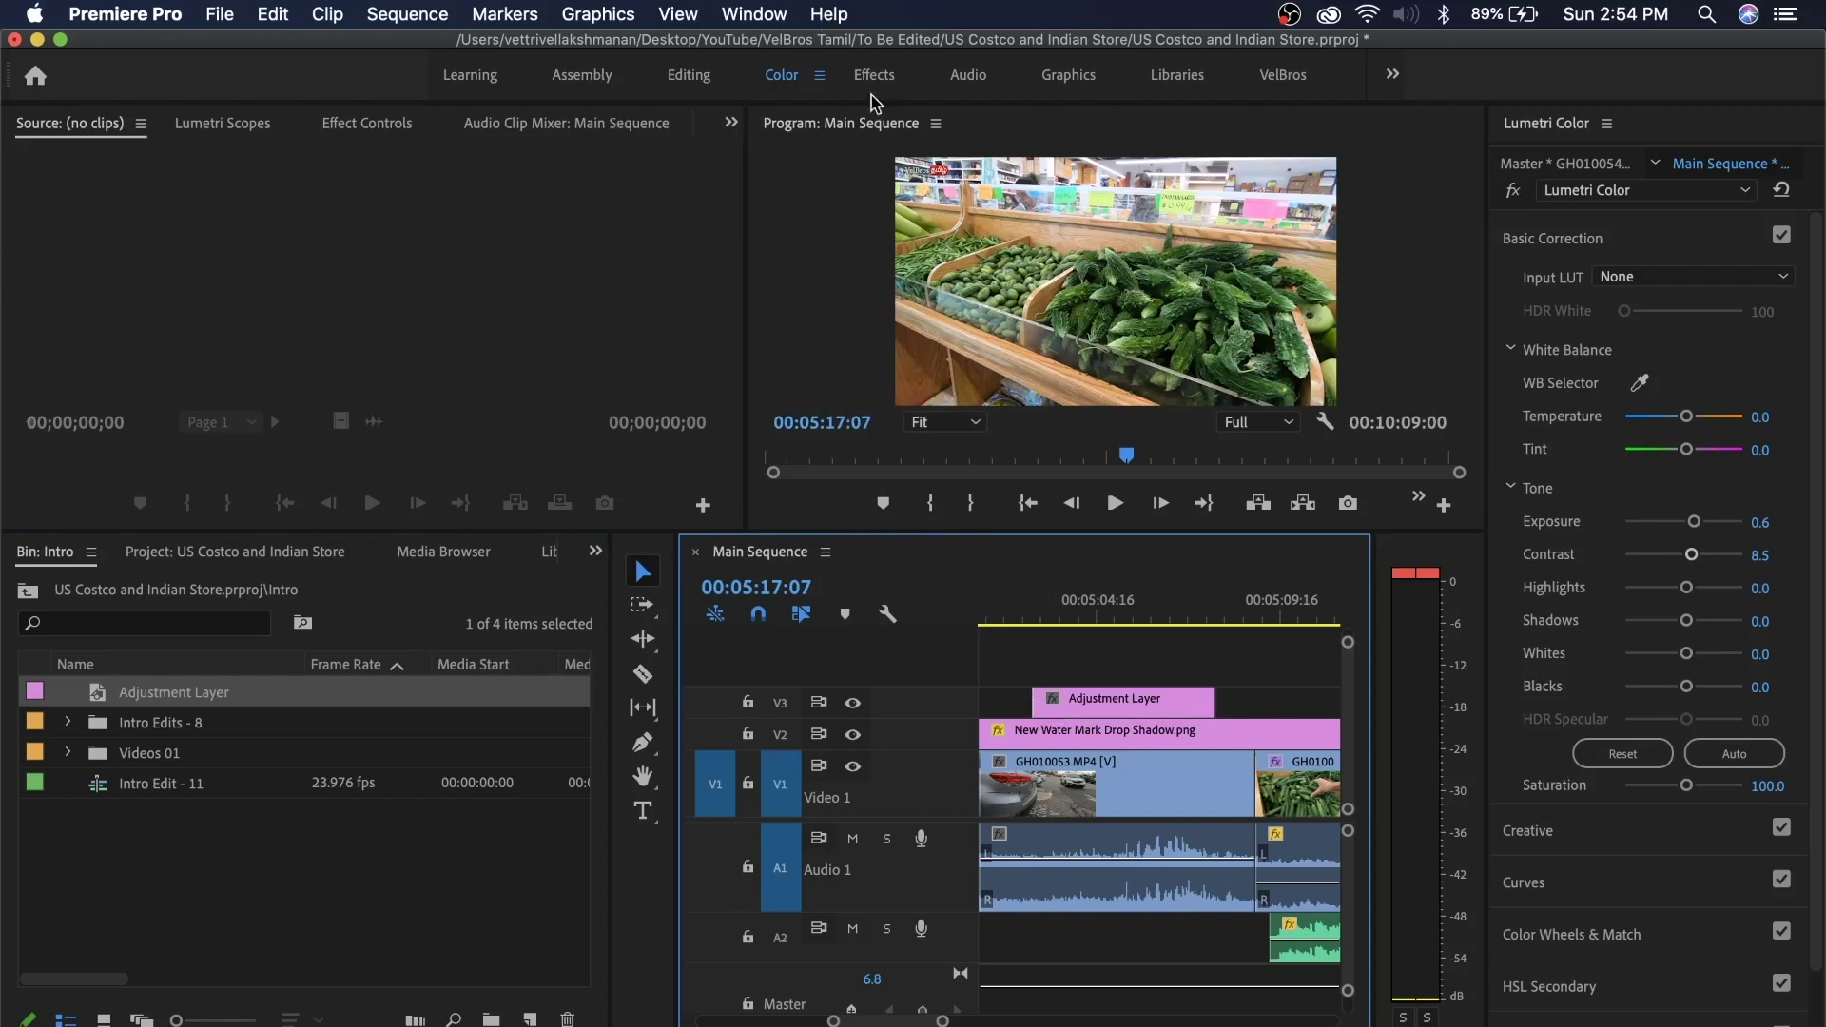
# Switch to the VelBros workspace and extend the V3 Adjustment Layer across both GH010054.MP4 clips
pyautogui.click(1280, 74)
pyautogui.moveTo(632, 679); pyautogui.dragTo(1416, 678)
pyautogui.moveTo(983, 573); pyautogui.dragTo(782, 599)
pyautogui.click(813, 679)
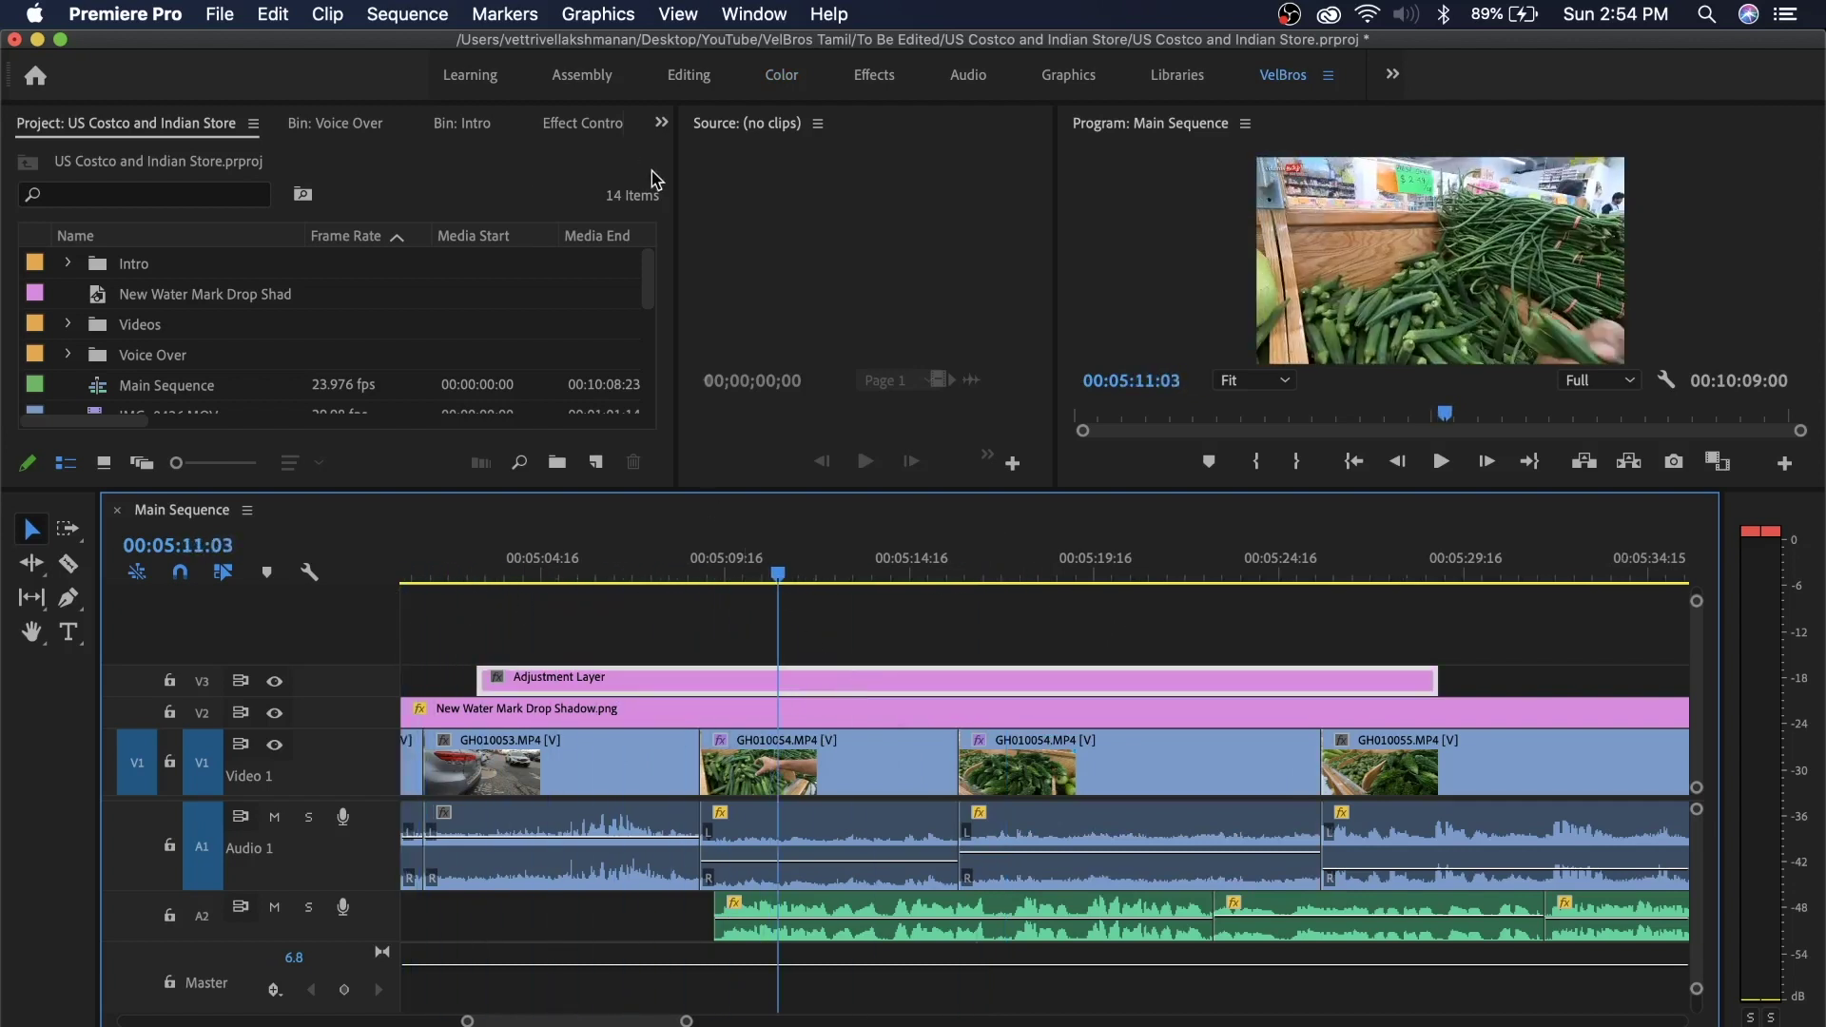
# Find the Crop effect in the Effects panel and apply it to the Adjustment Layer
pyautogui.click(661, 123)
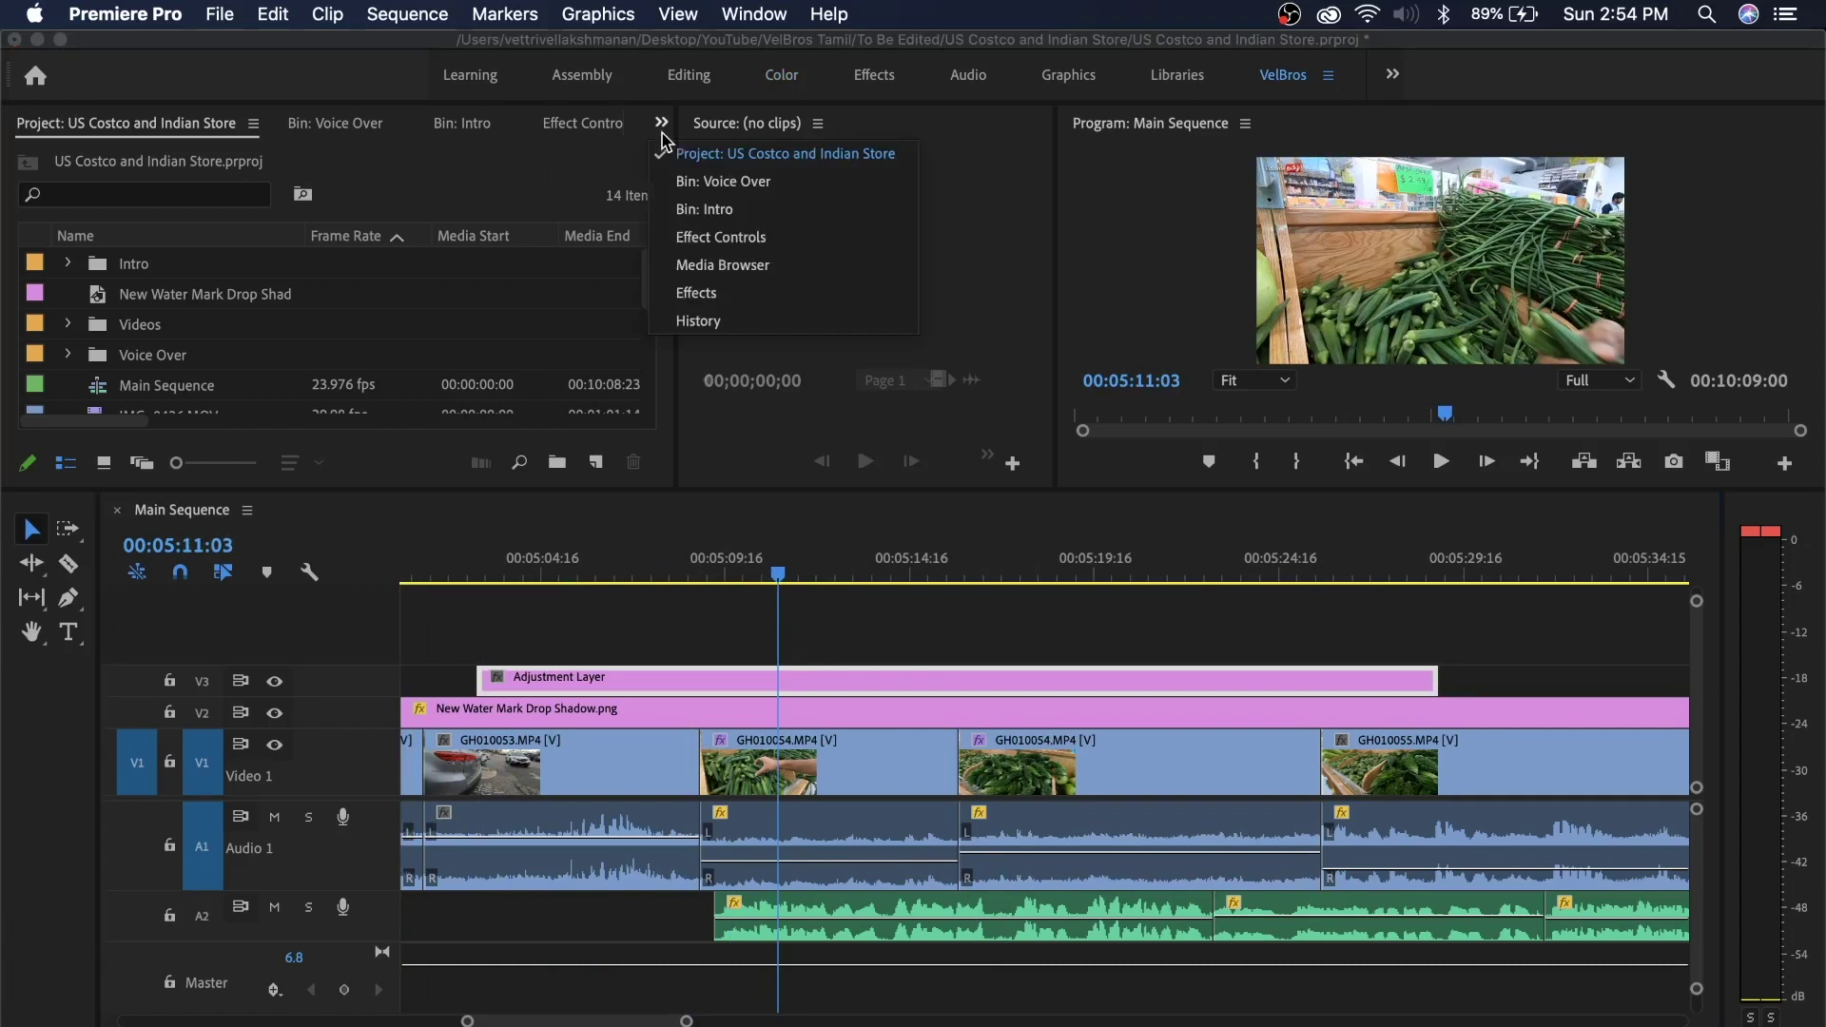
pyautogui.click(751, 293)
pyautogui.click(209, 156)
pyautogui.write('cr')
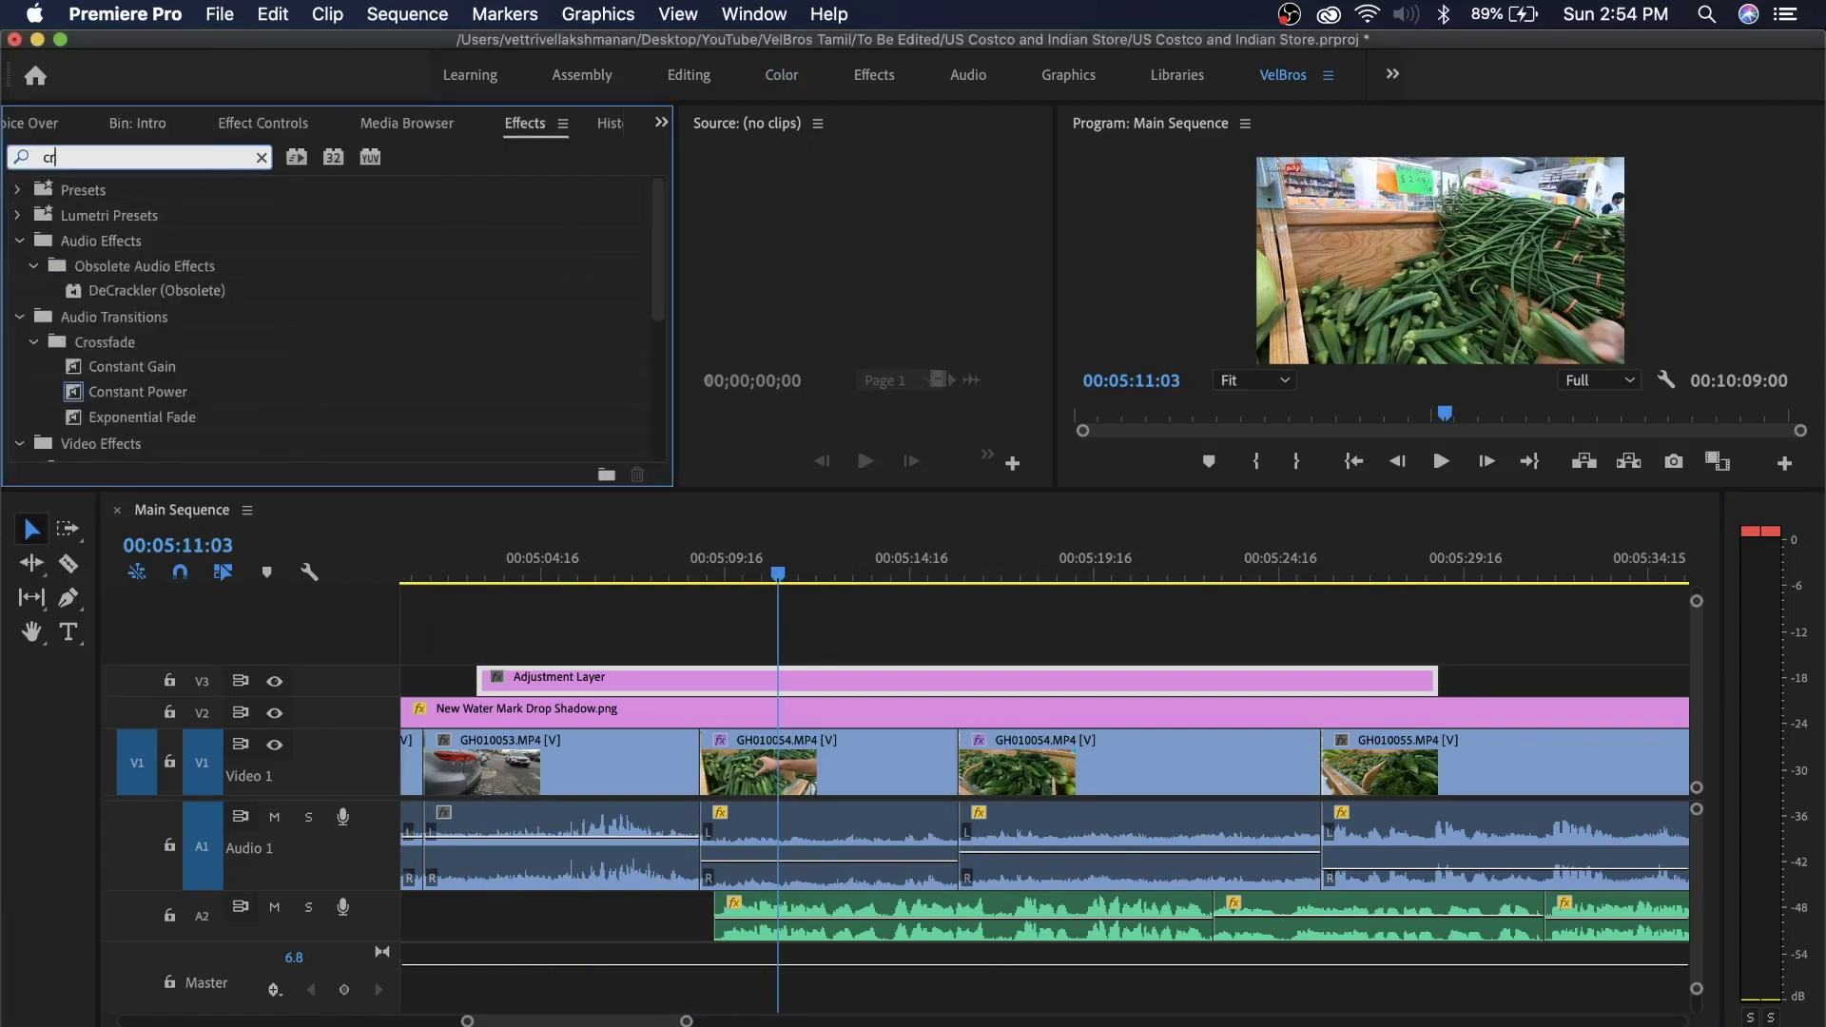
pyautogui.write('op')
pyautogui.moveTo(105, 341)
pyautogui.mouseDown()
pyautogui.moveTo(264, 122)
pyautogui.moveTo(407, 389)
pyautogui.mouseUp()
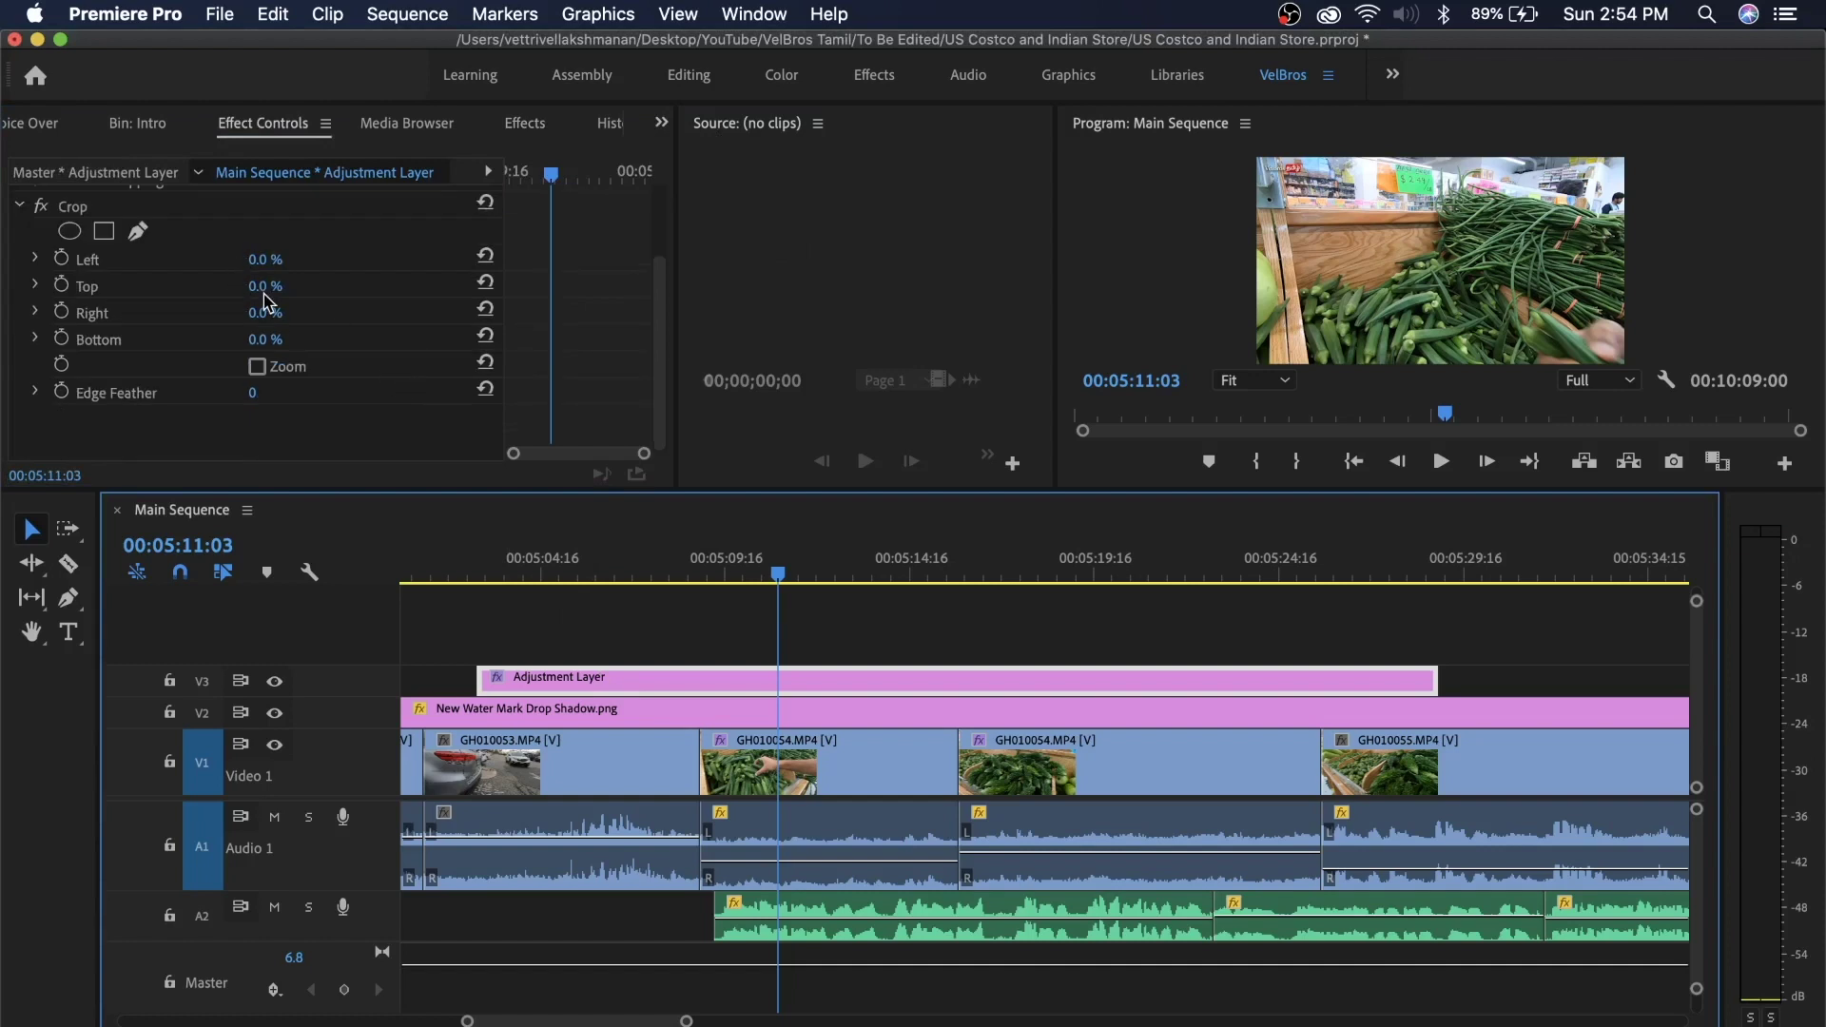
# Set the Adjustment Layer's Crop to Top 14% and Bottom 13%, then preview the letterbox
pyautogui.click(519, 628)
pyautogui.click(588, 685)
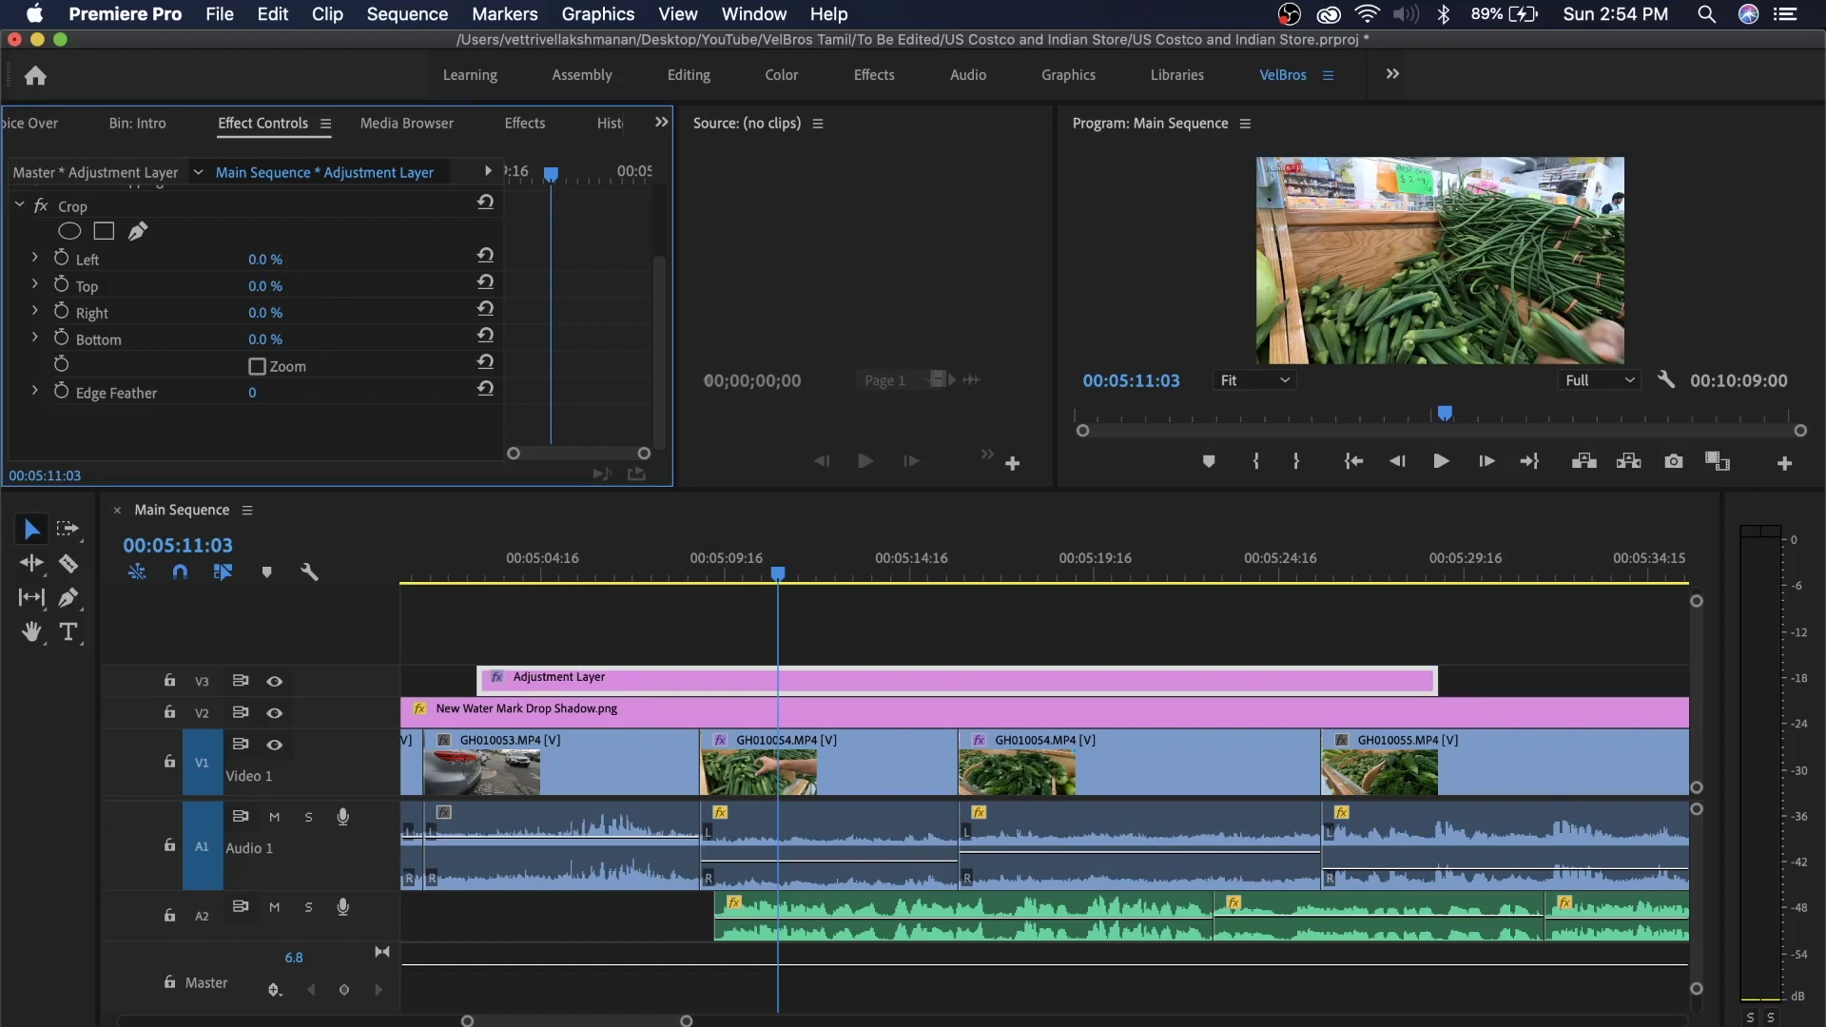
pyautogui.moveTo(265, 285); pyautogui.dragTo(302, 285)
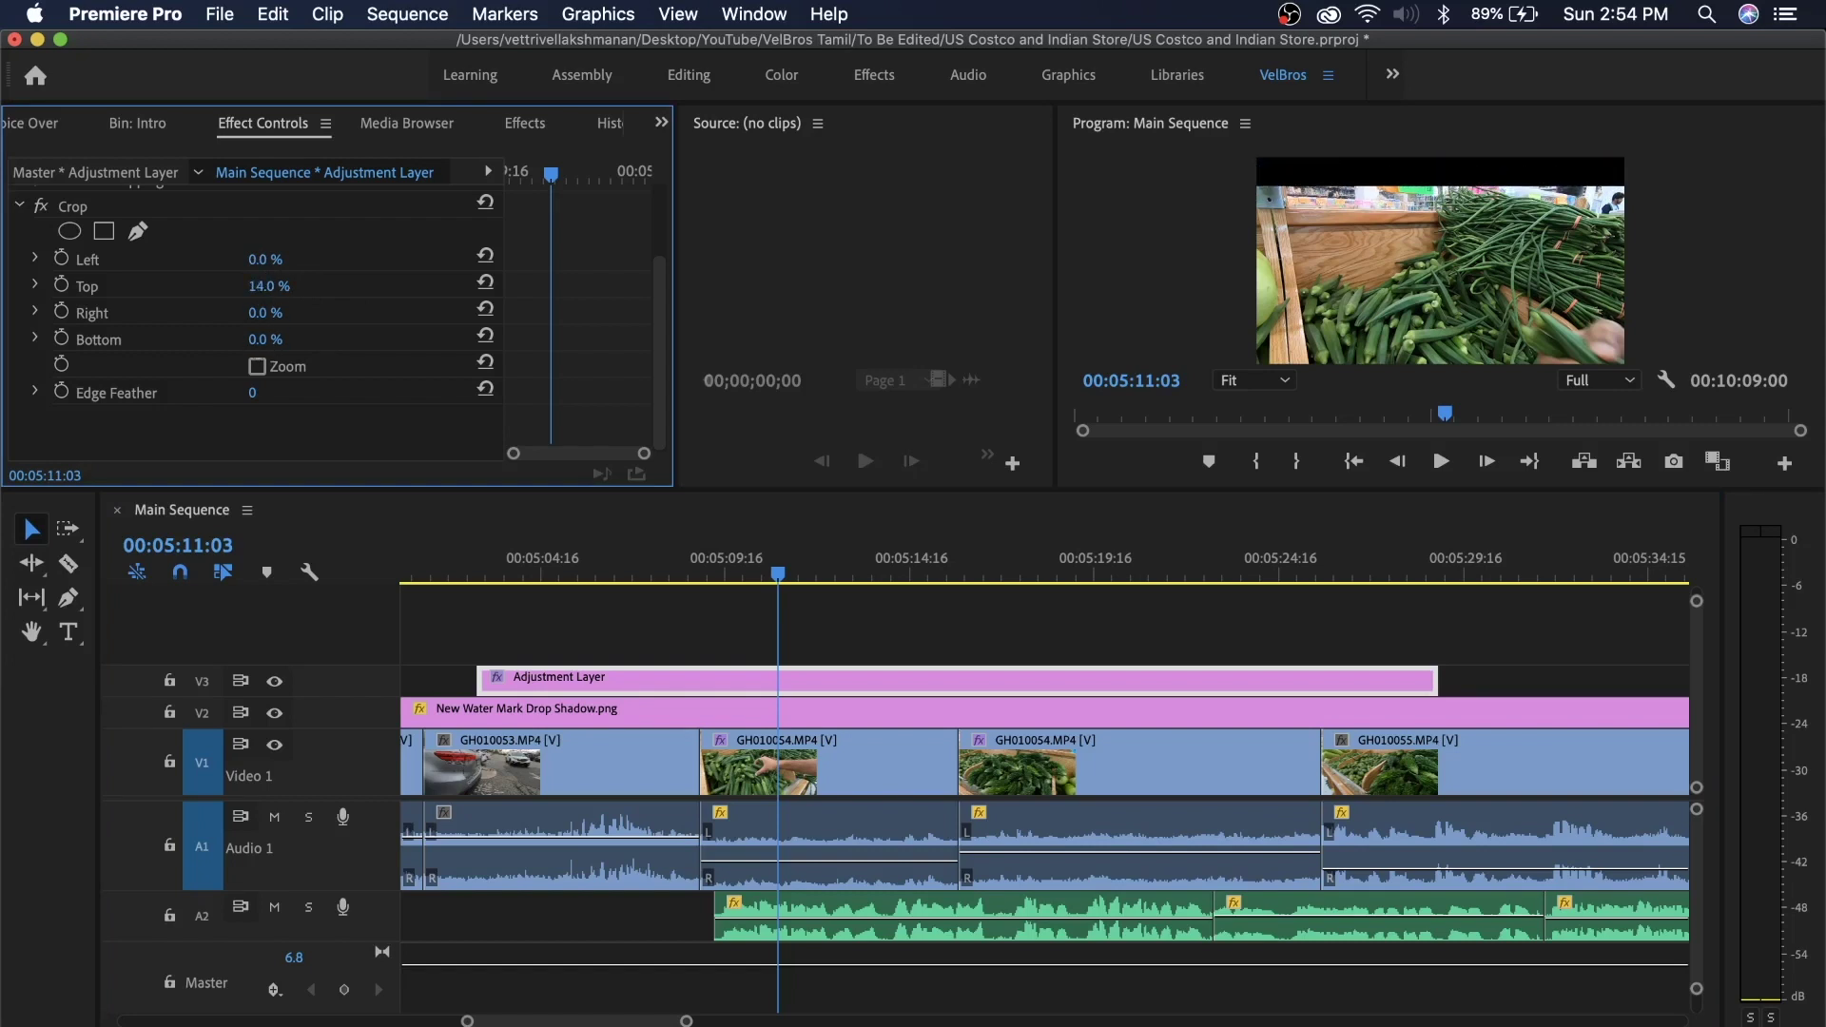
pyautogui.moveTo(266, 339); pyautogui.dragTo(284, 341)
pyautogui.click(885, 655)
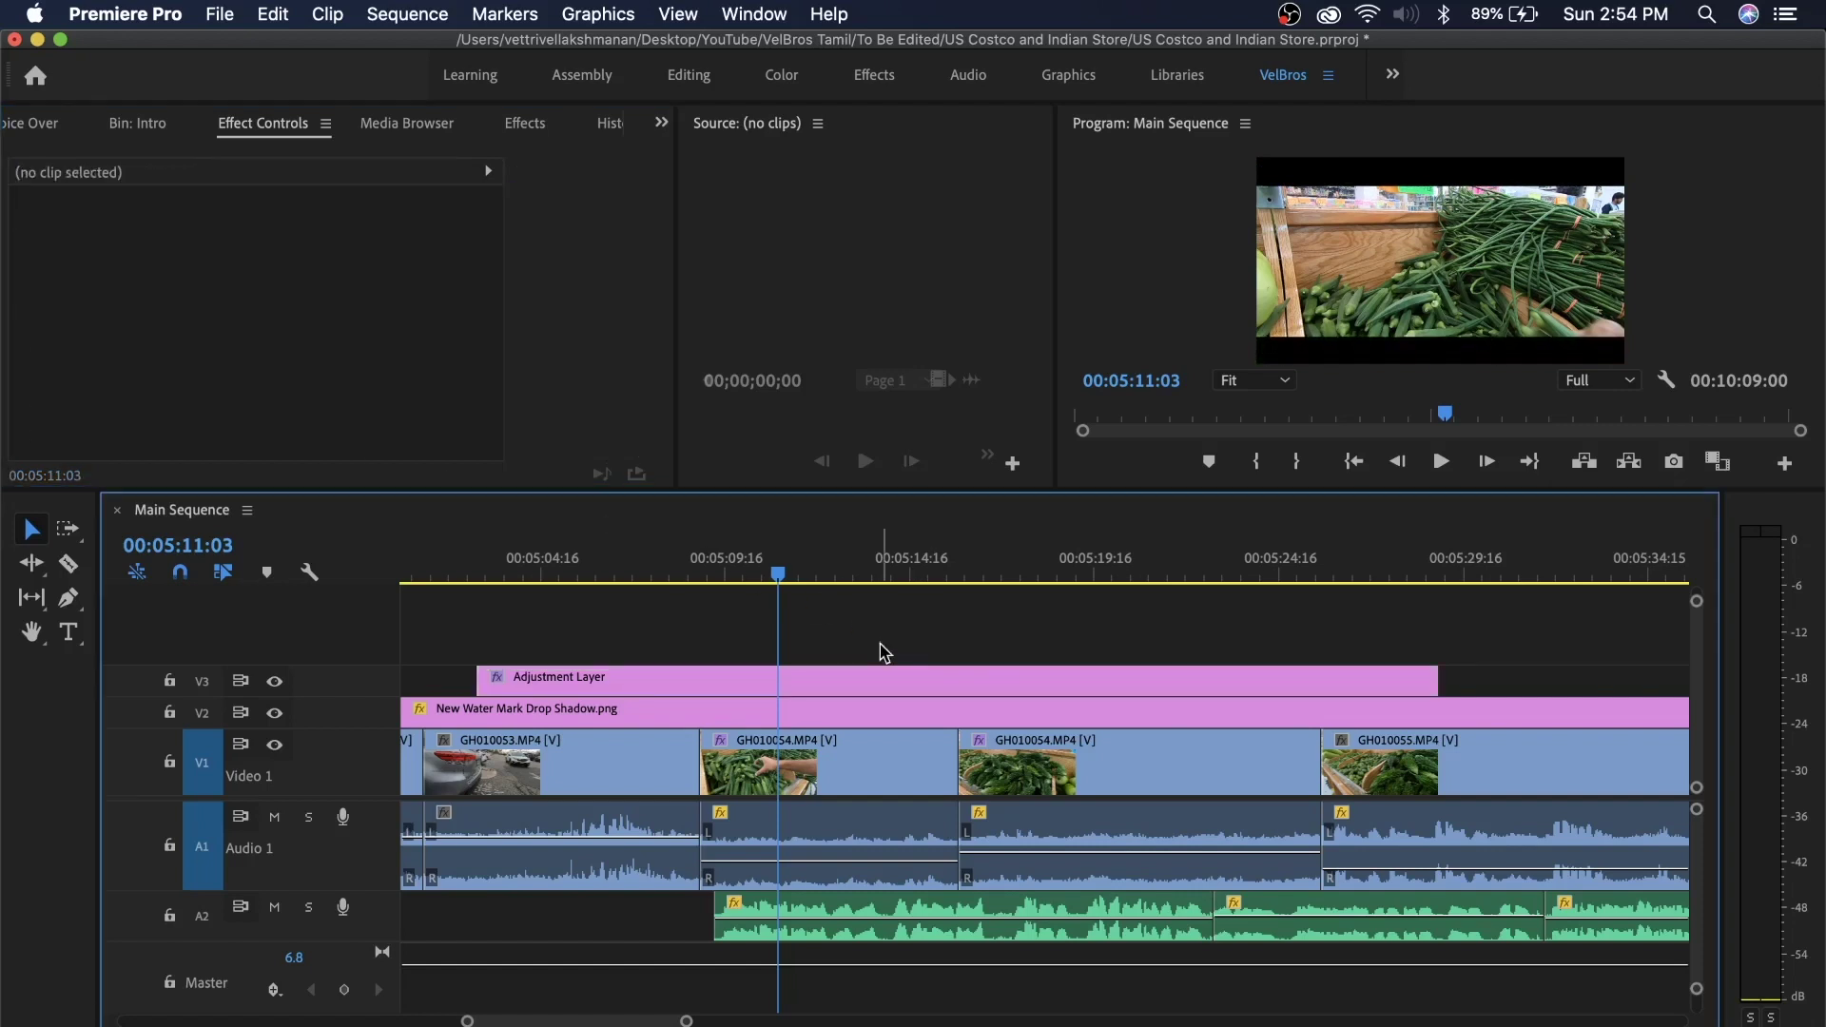
pyautogui.click(881, 677)
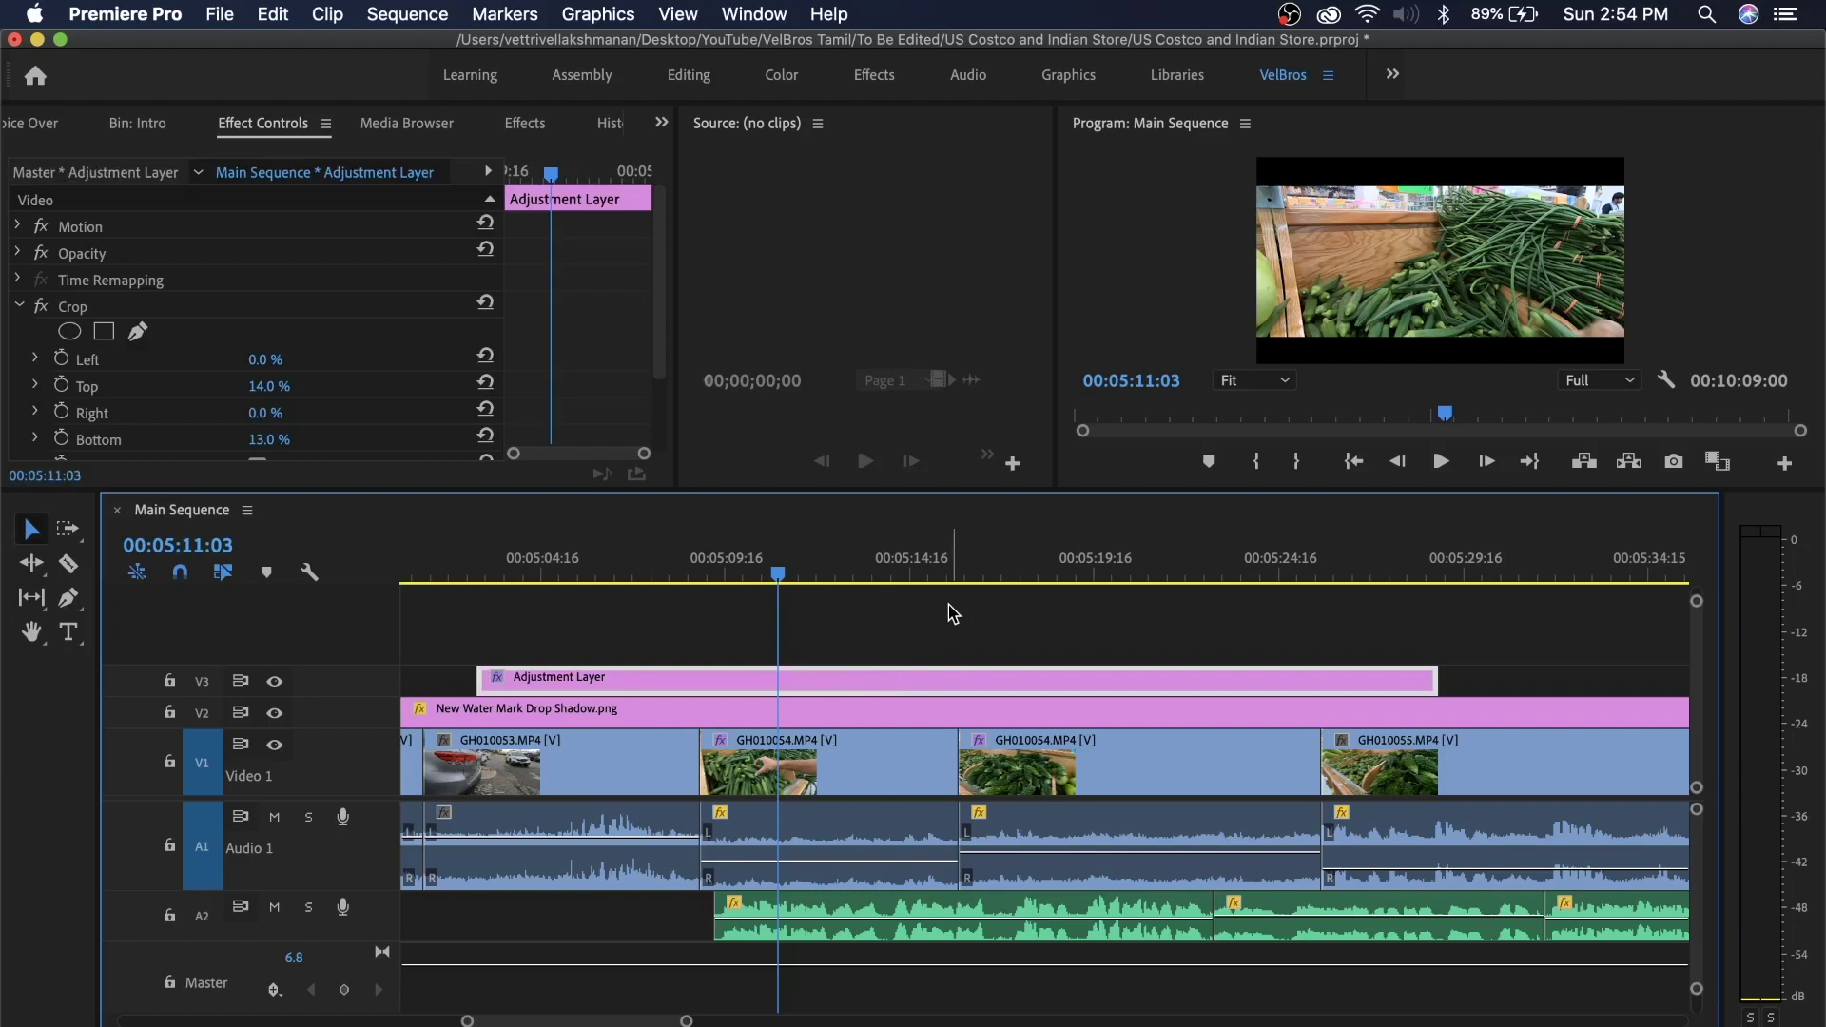
# Delete the cropping Adjustment Layer clip from the sequence
pyautogui.press('Delete')
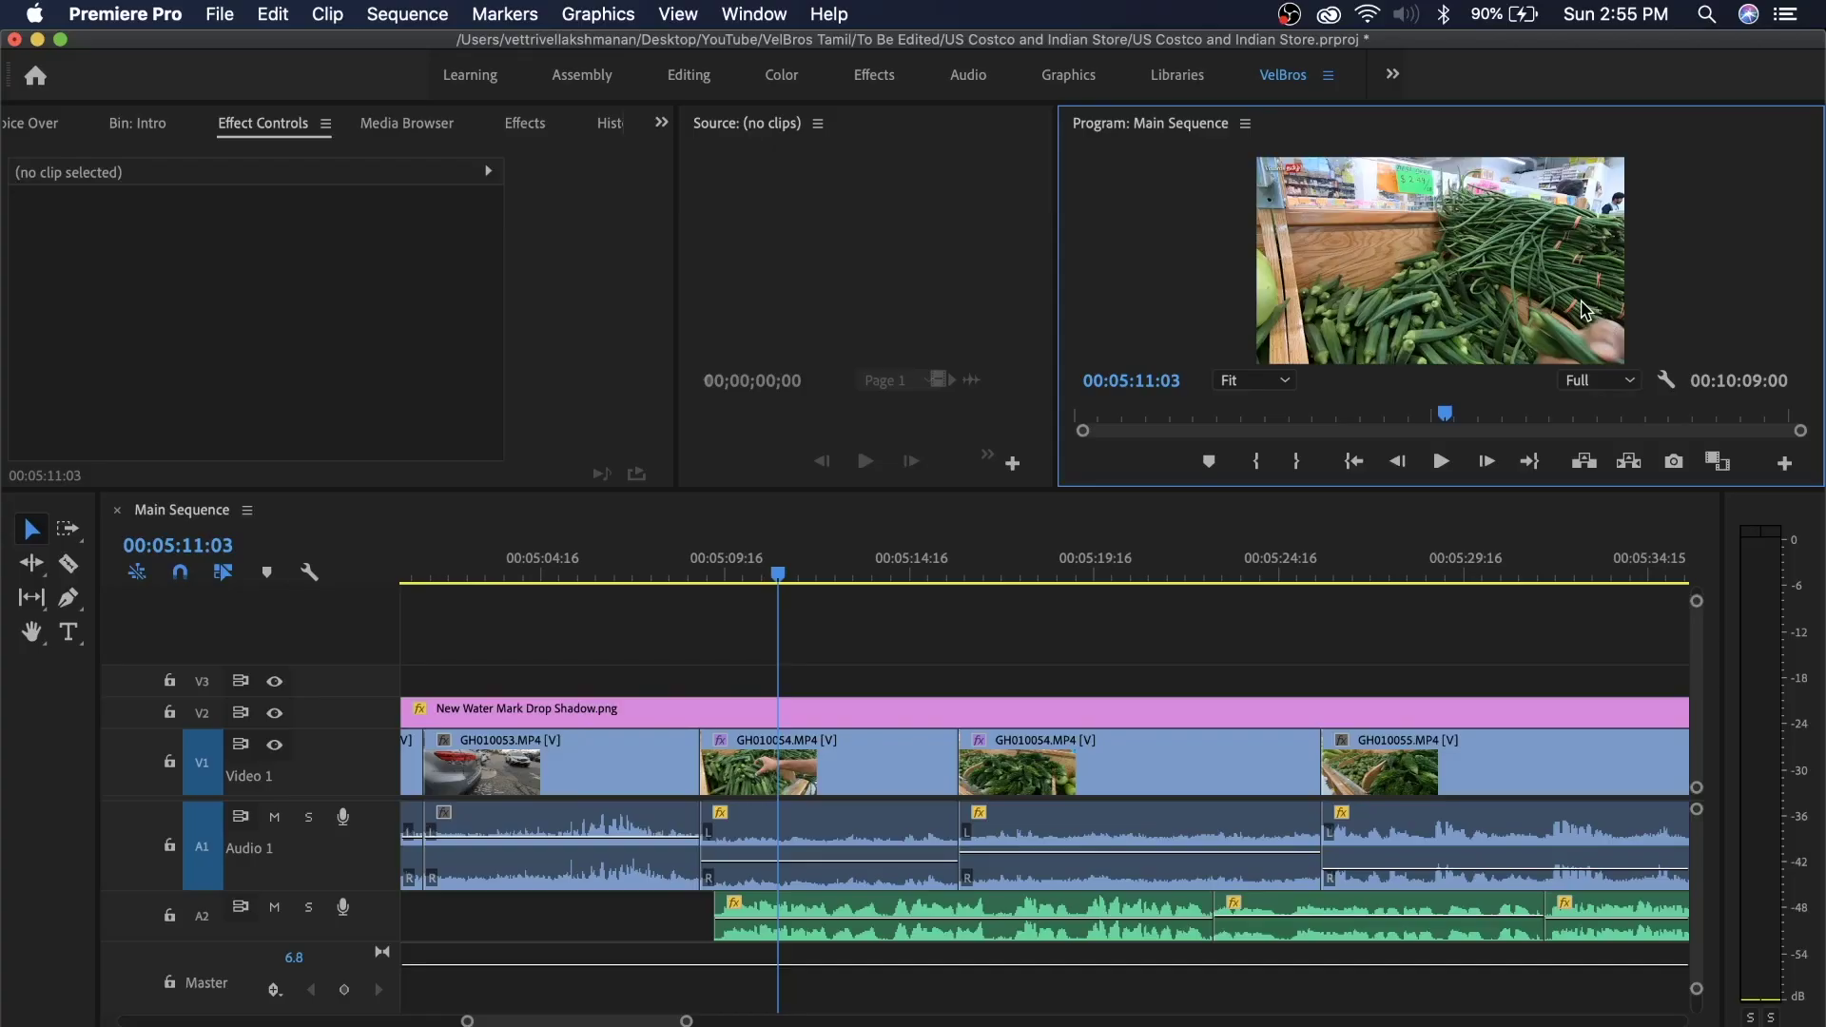
# Set playback resolution to 1/4 and play Main Sequence maximized
pyautogui.click(681, 14)
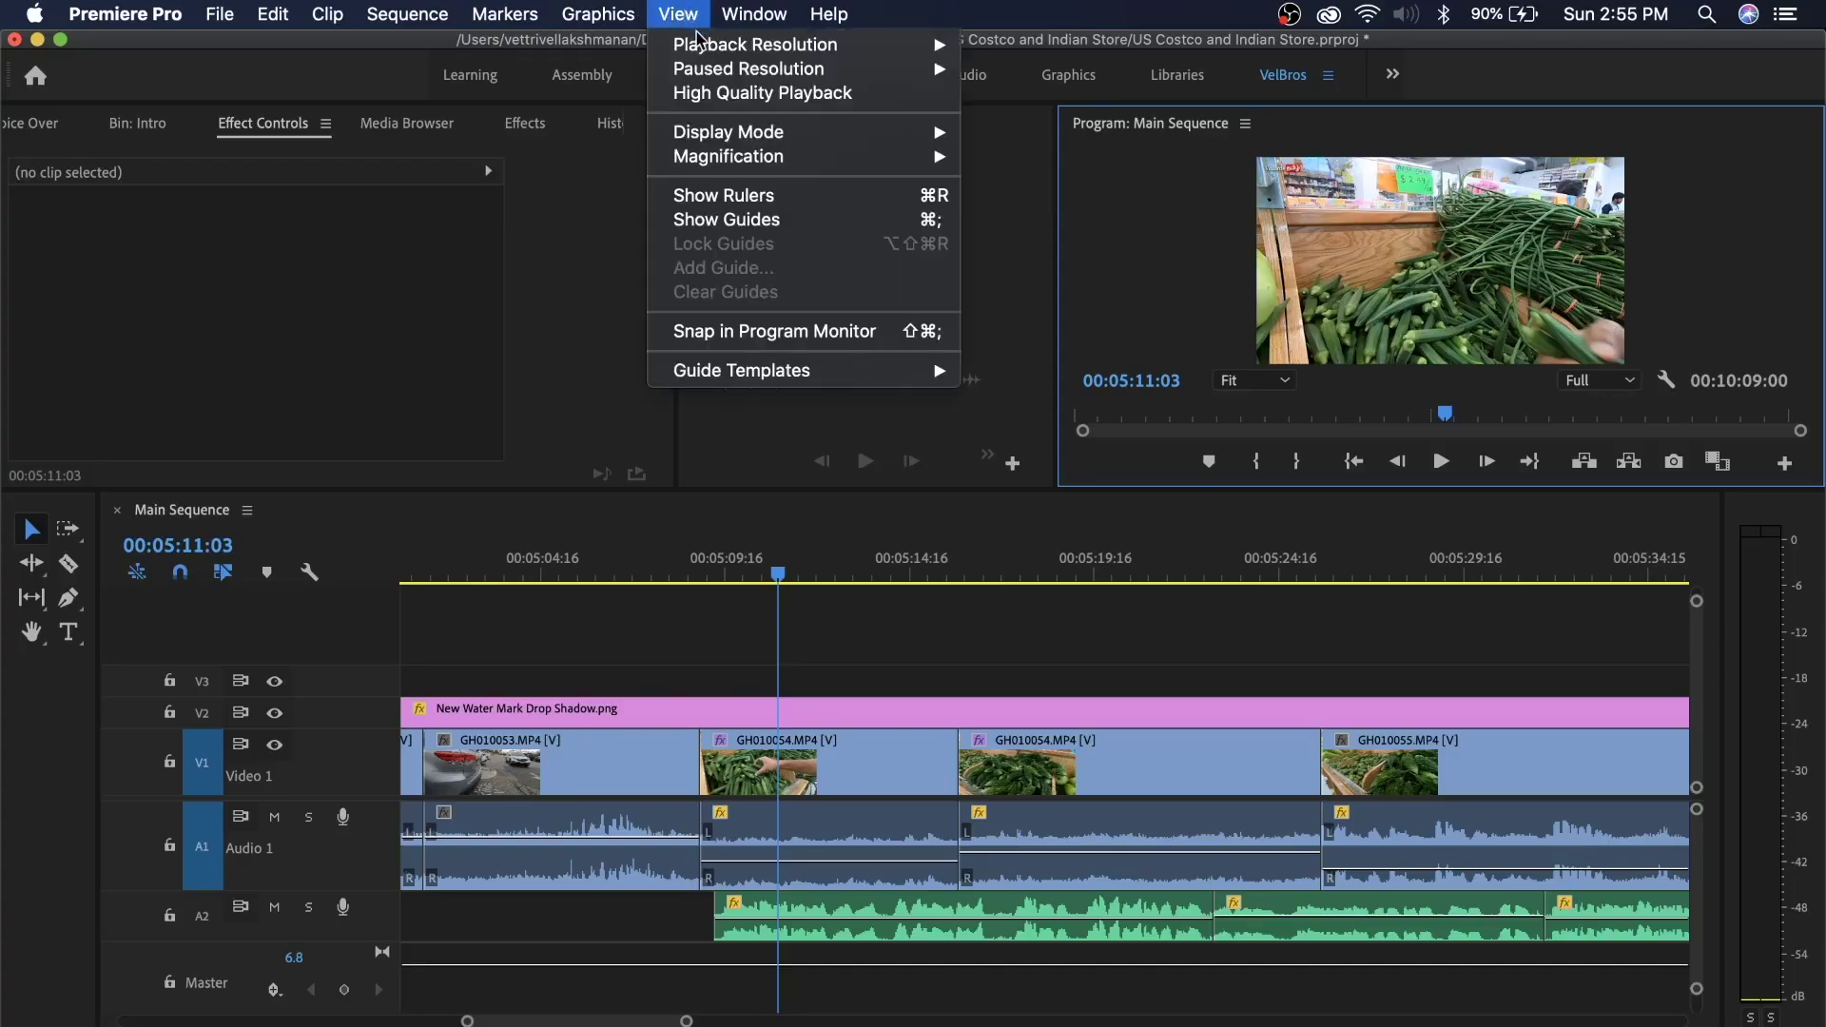
pyautogui.moveTo(723, 48)
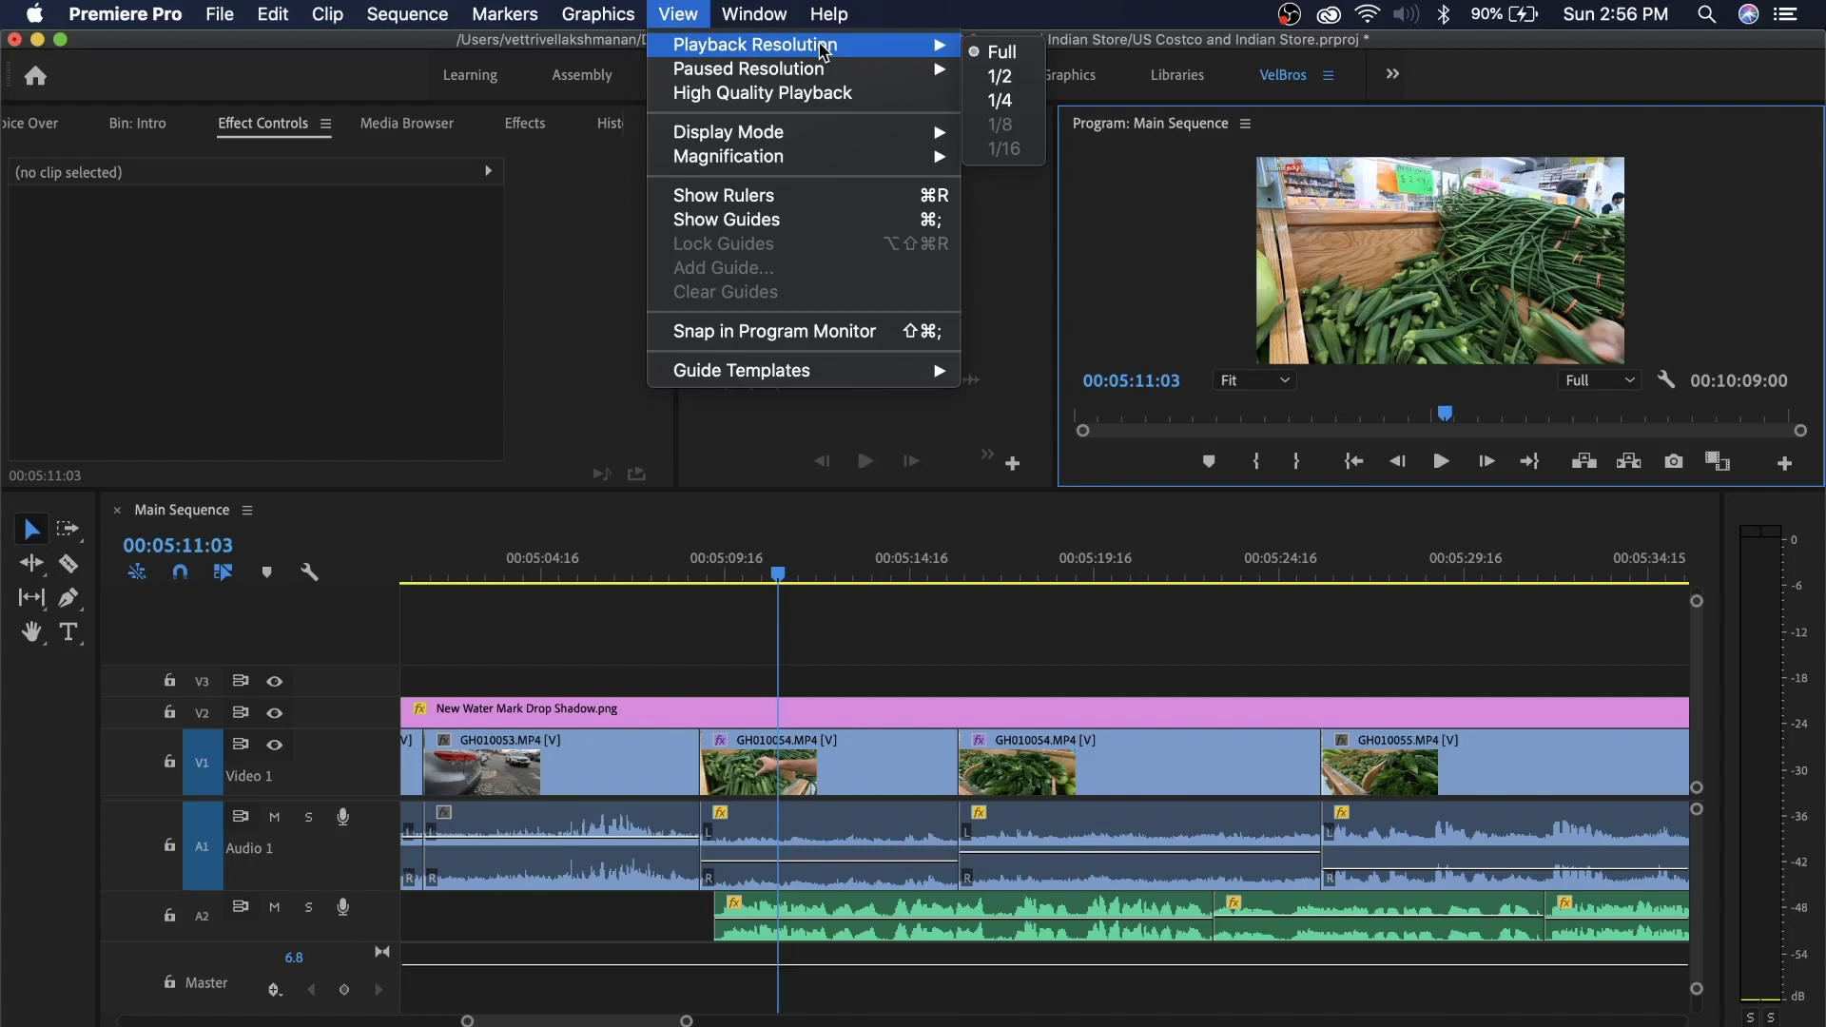
pyautogui.click(1006, 100)
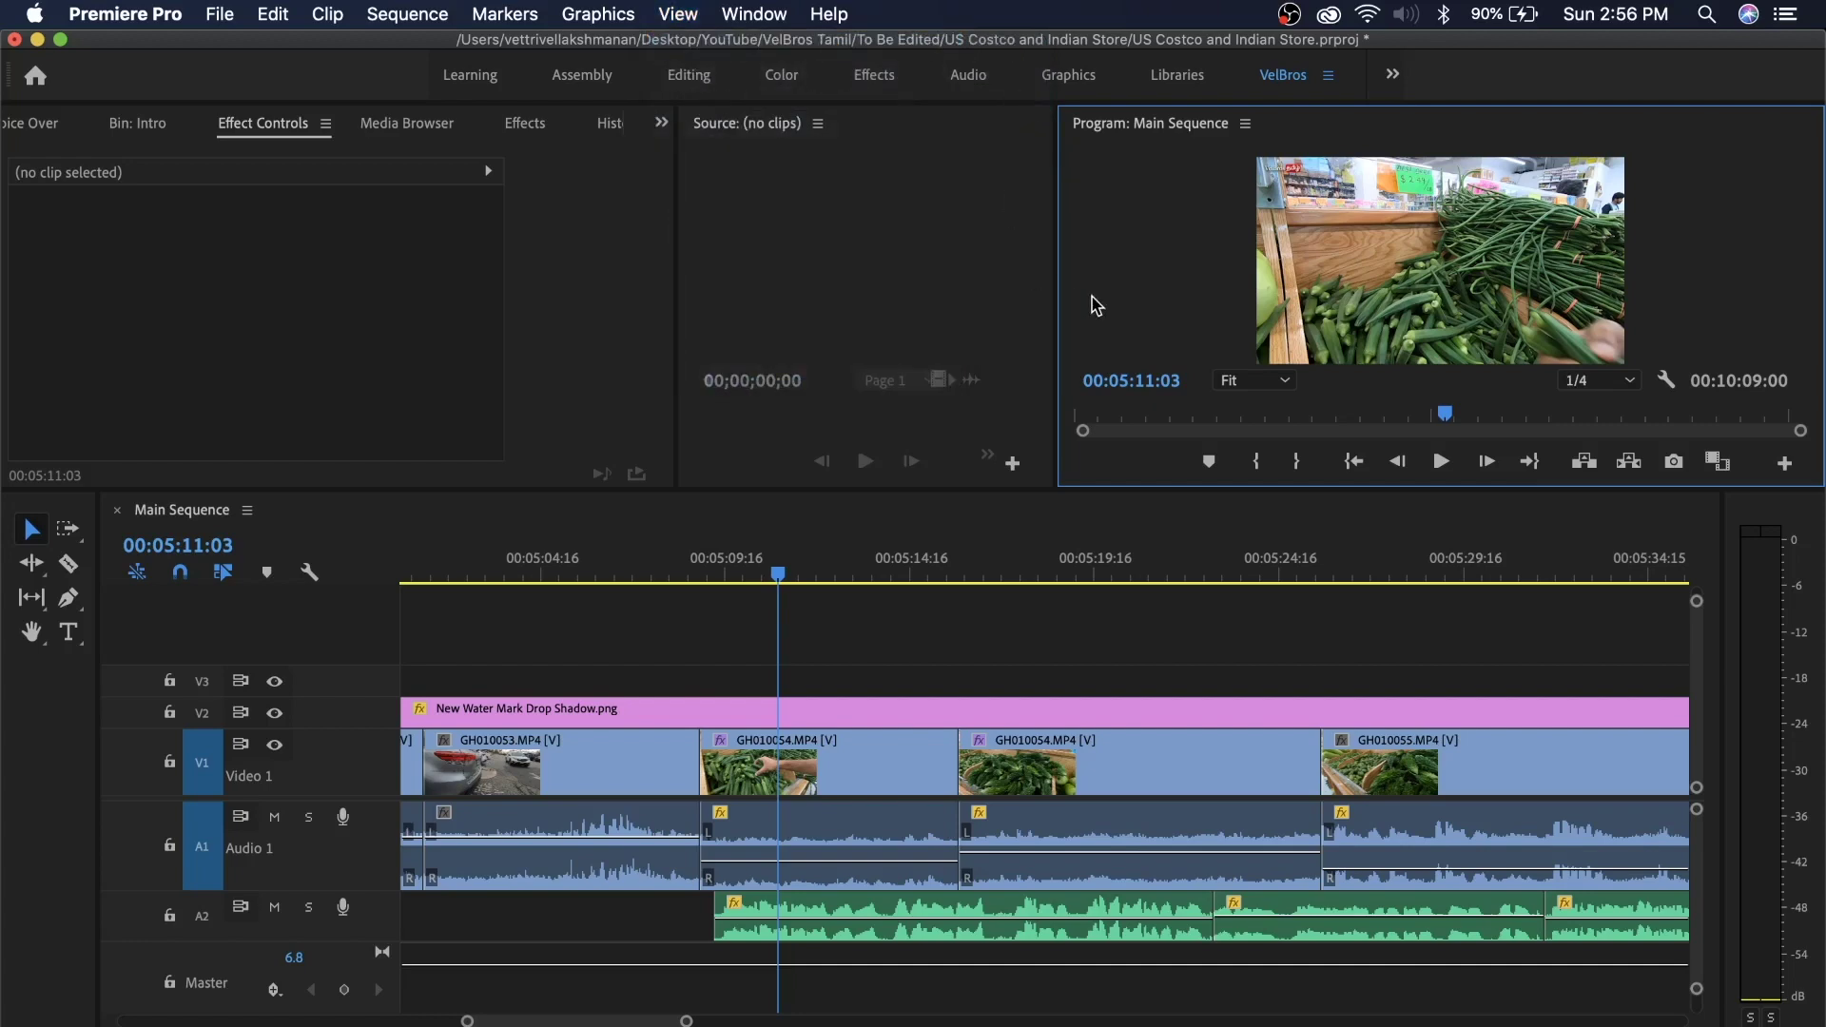
pyautogui.press('space')
pyautogui.press('`')
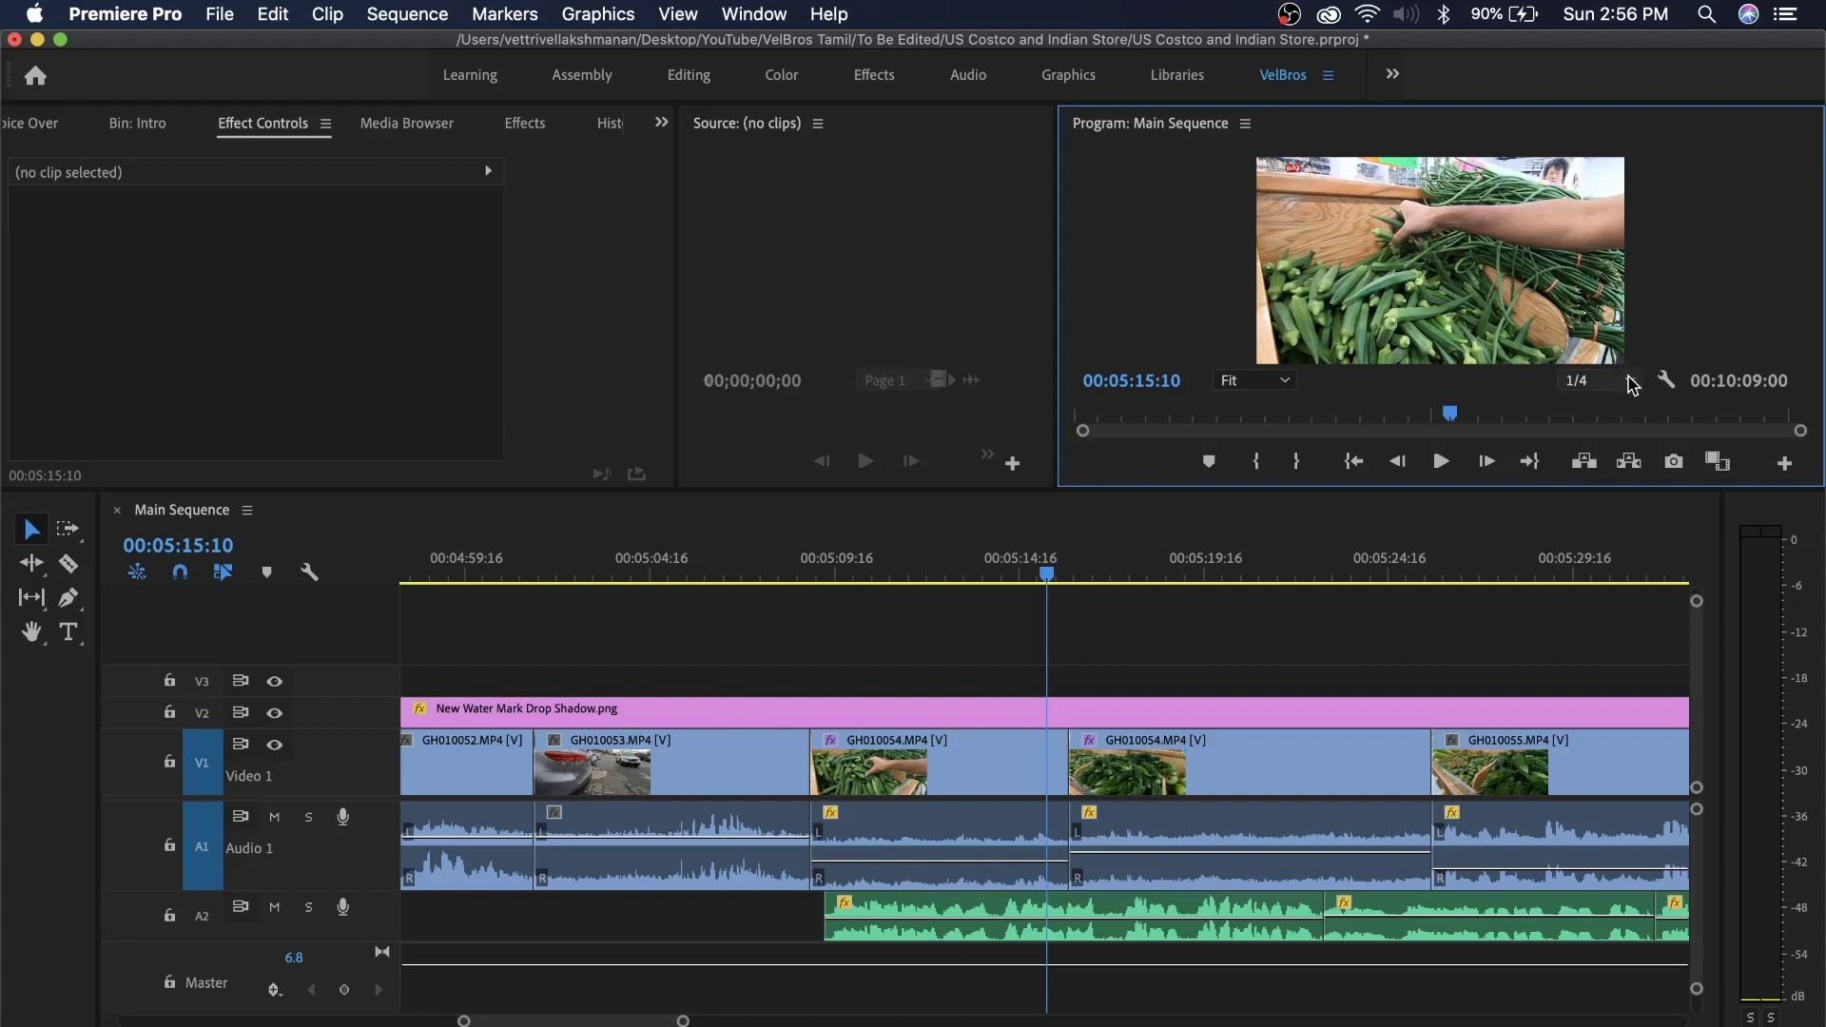
# Switch playback resolution back to Full and play the sequence full-screen
pyautogui.click(1587, 390)
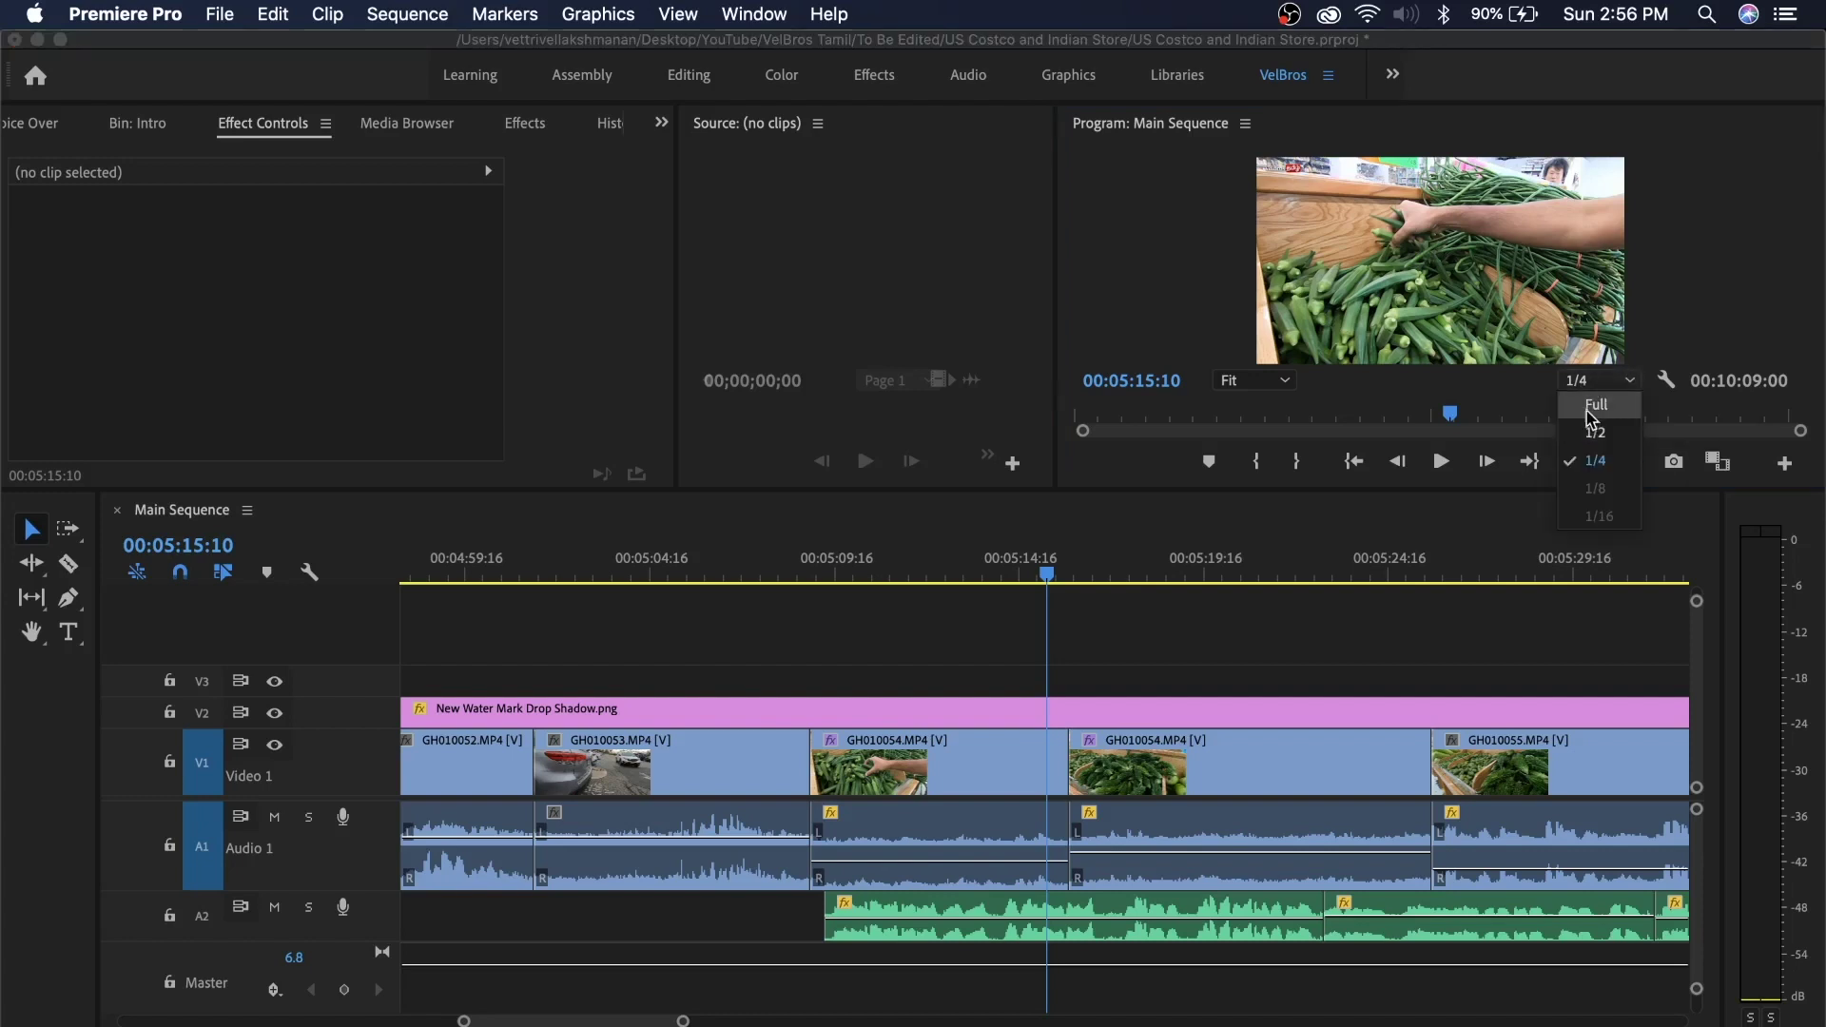
pyautogui.click(1590, 411)
pyautogui.press('`')
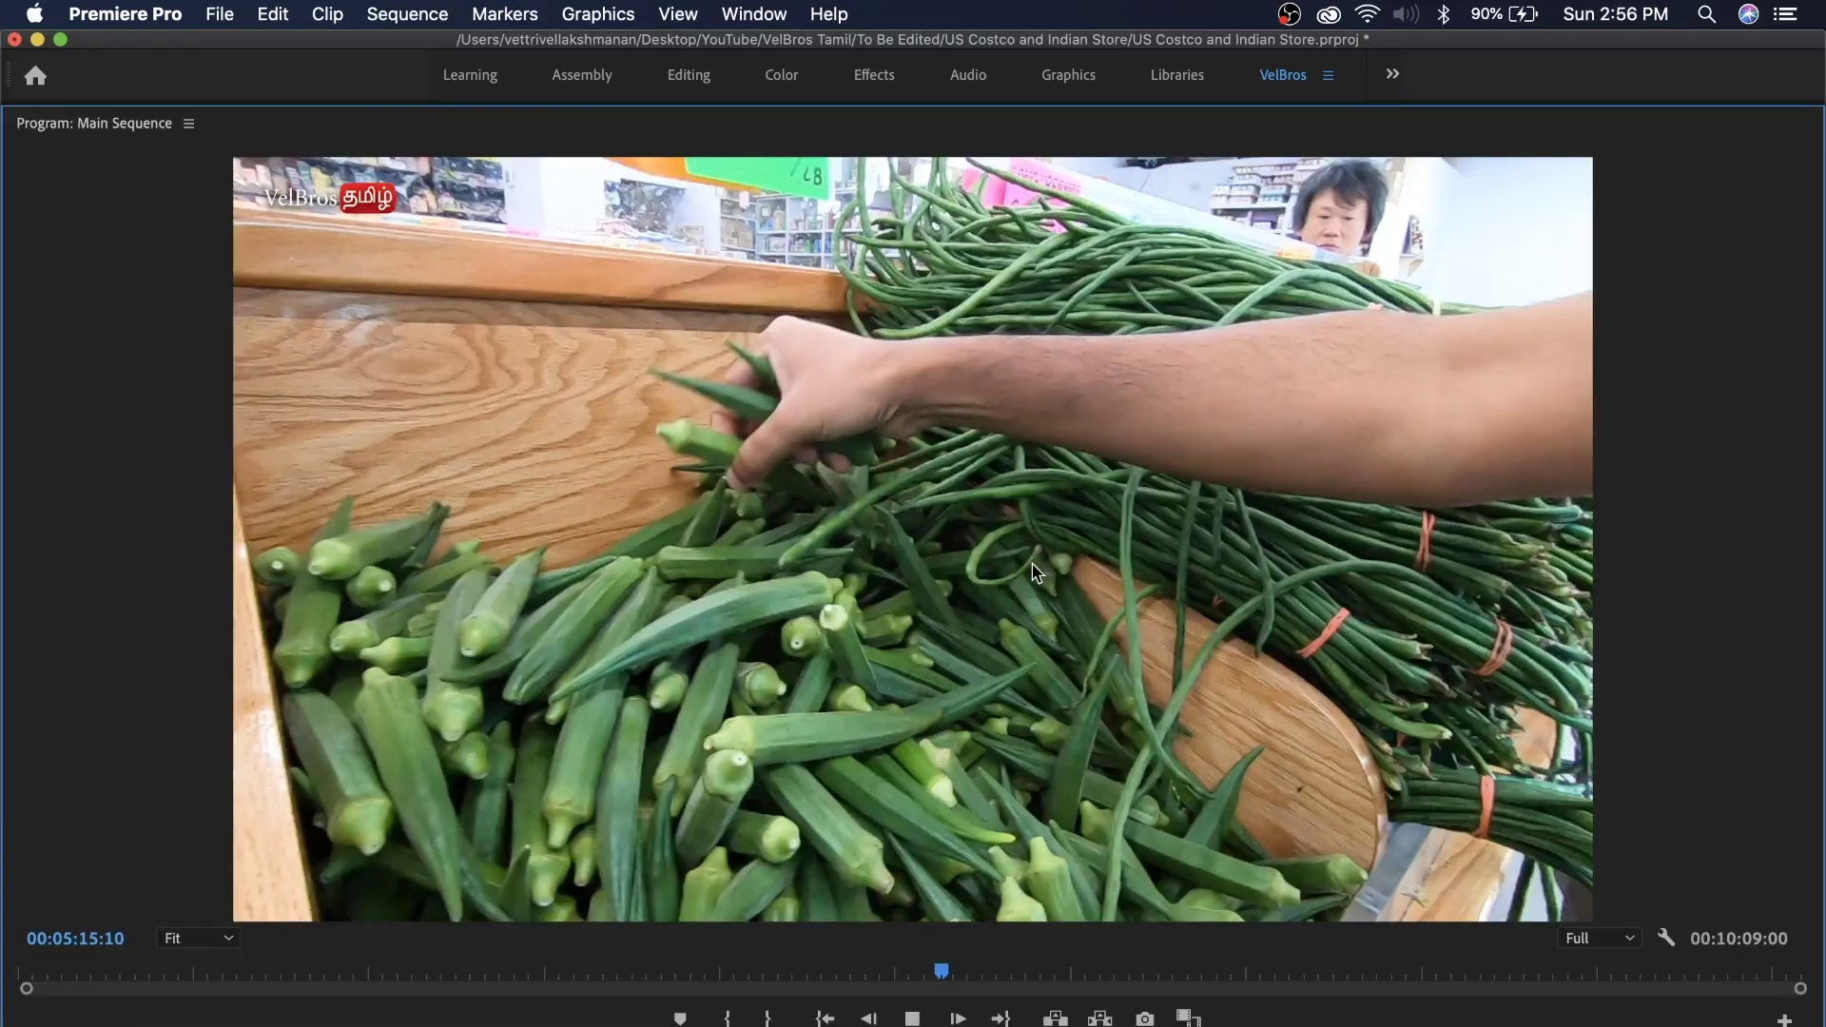
pyautogui.press('space')
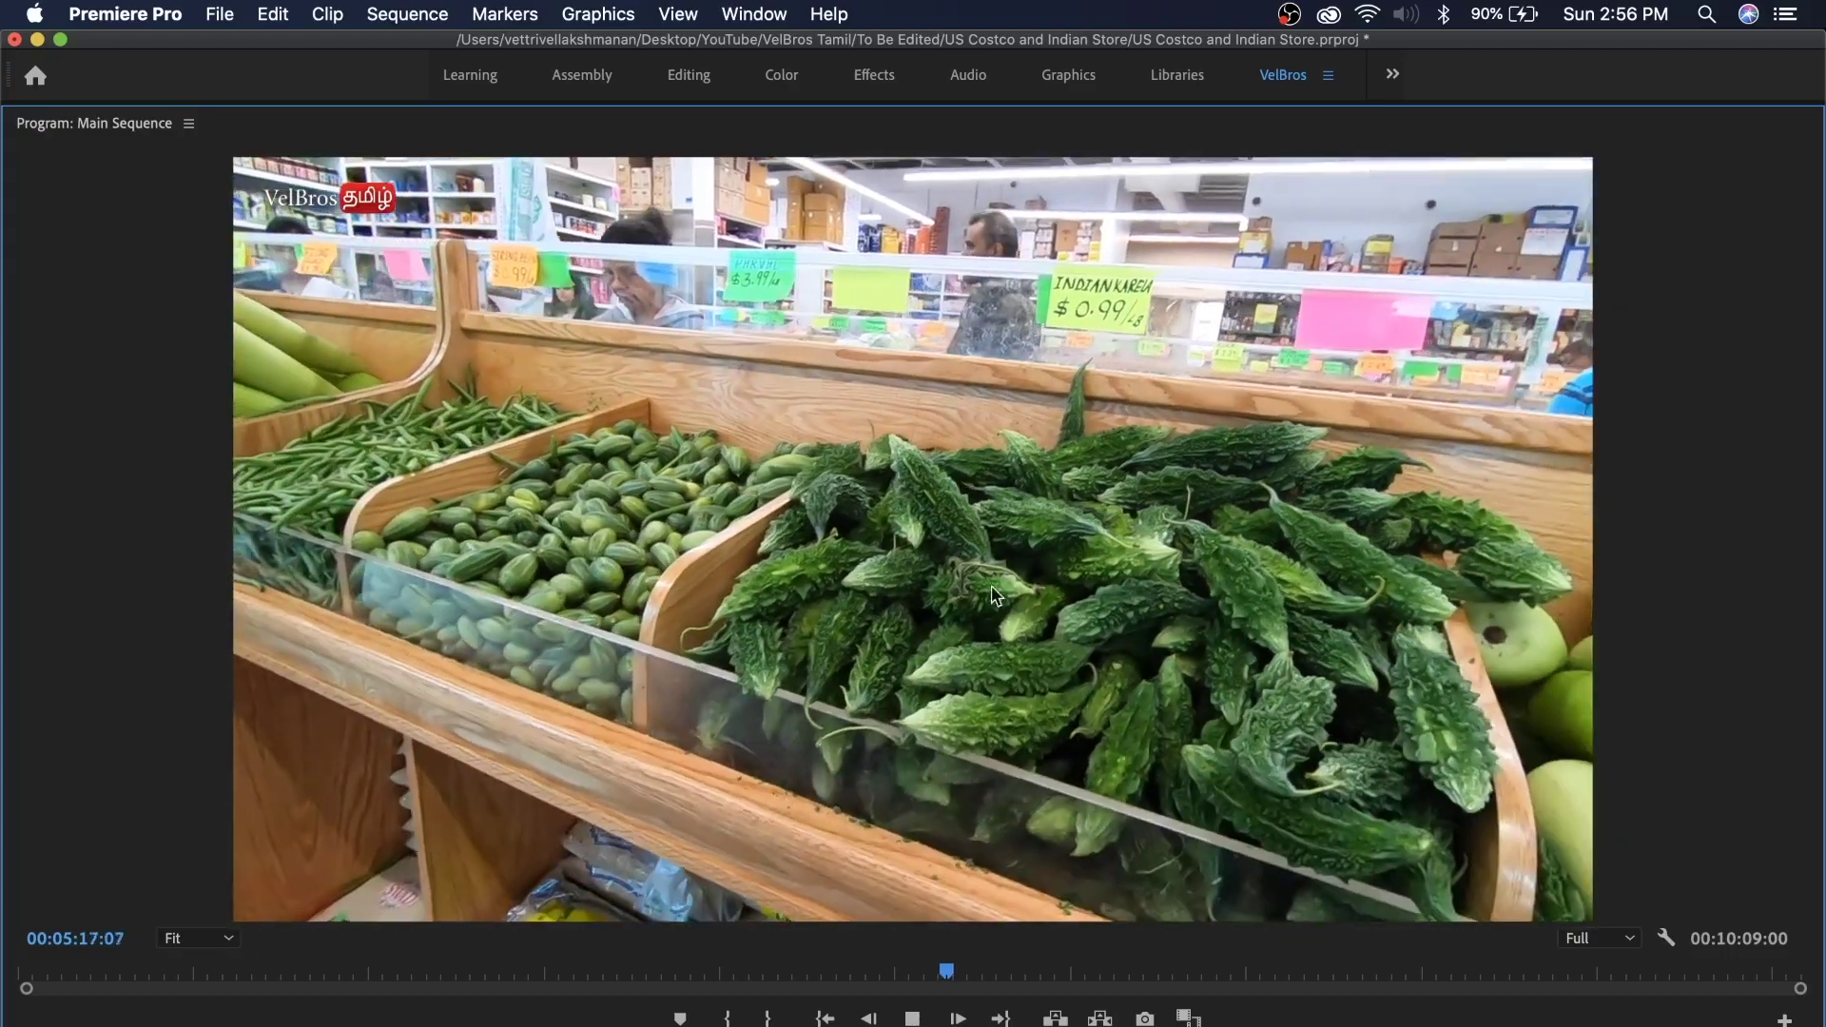